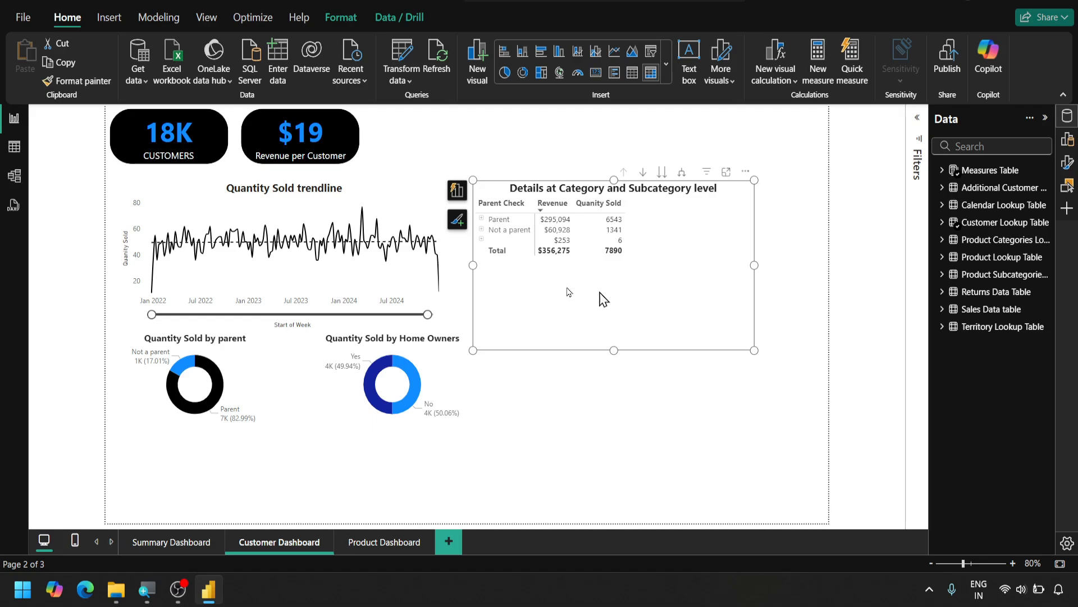
- Remove the Parent Check field from the details matrix's rows and narrow the matrix from its outer edge
left_click(456, 192)
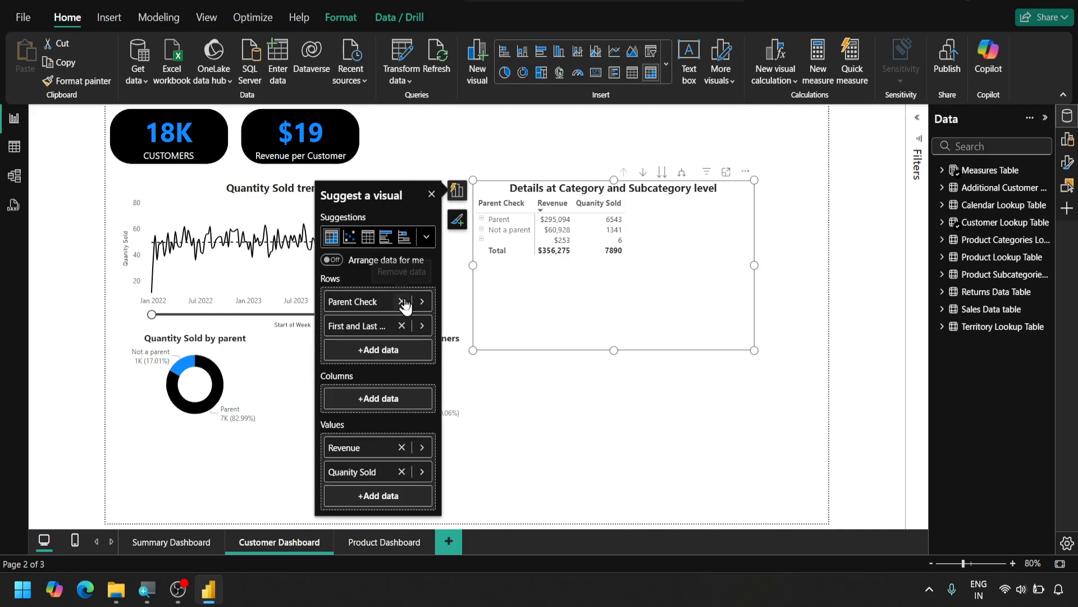
left_click(401, 301)
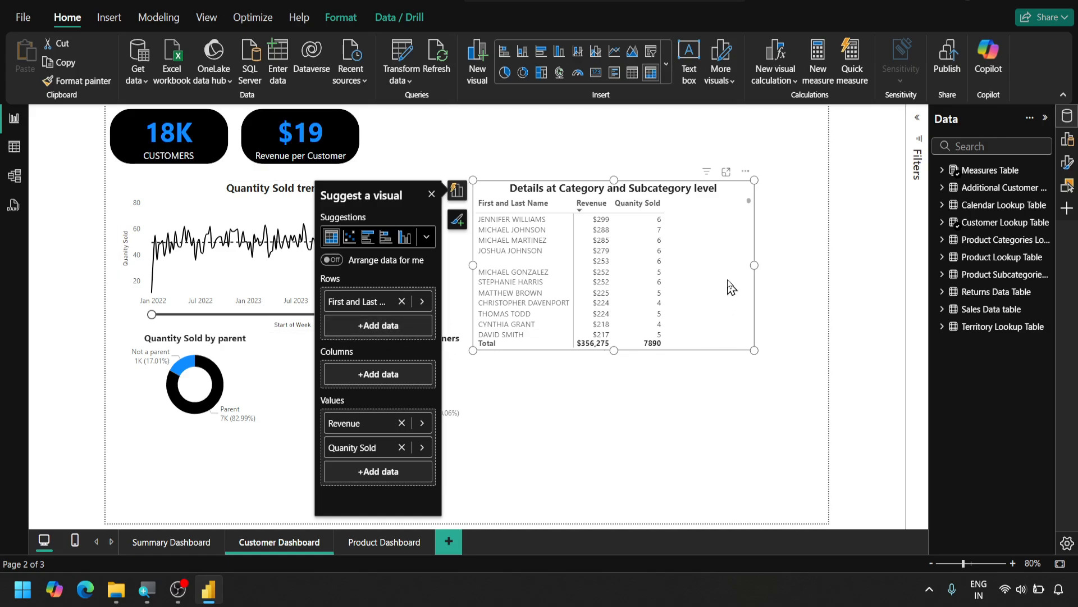
left_click_drag(756, 264, 697, 270)
left_click(701, 273)
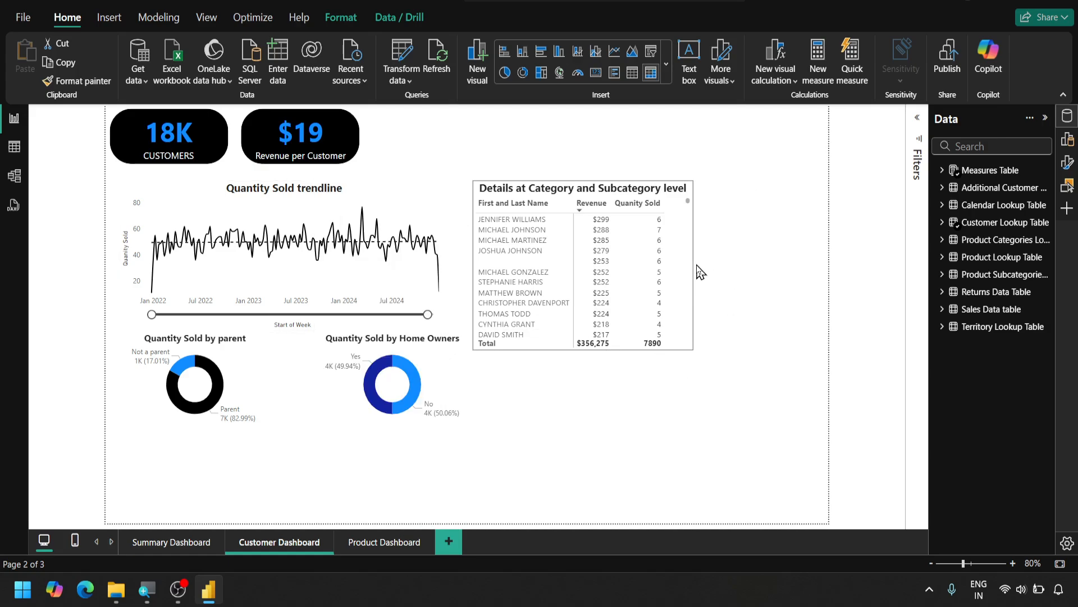
left_click(660, 234)
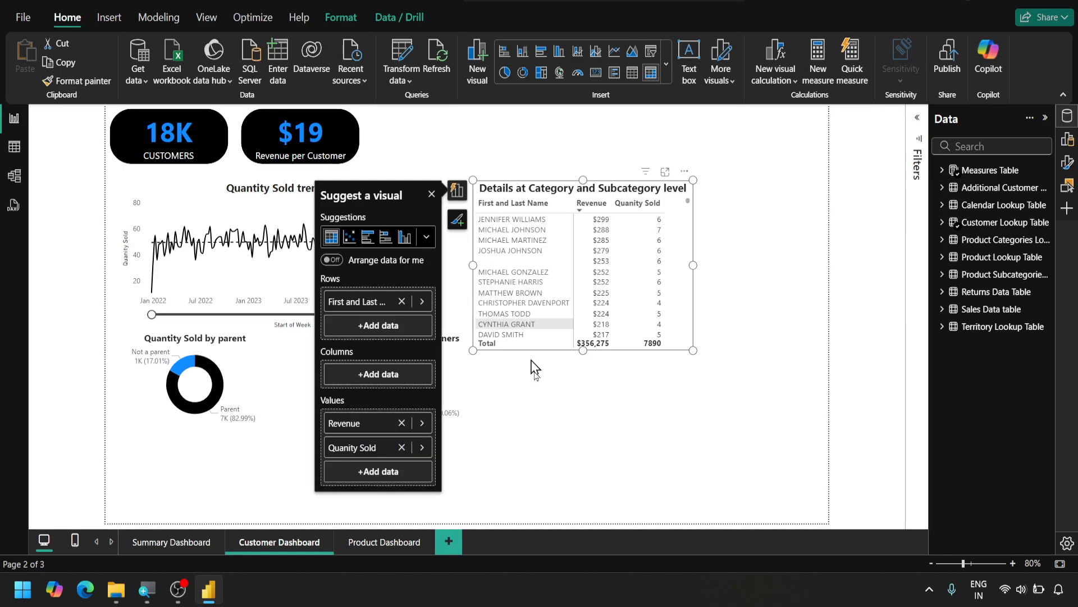
left_click(568, 417)
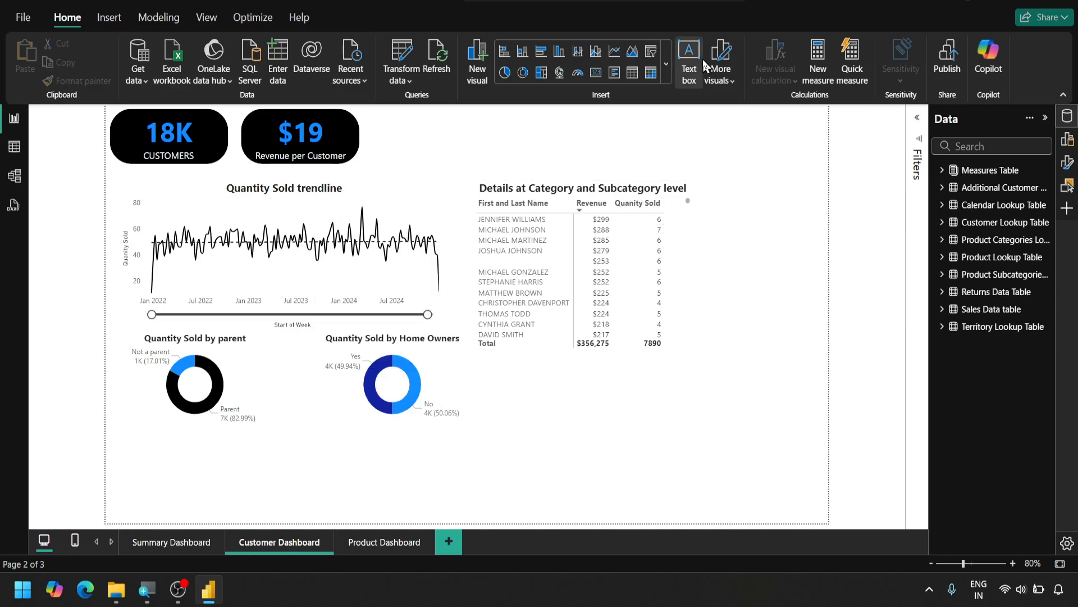
- Insert a card visual on the Customer Dashboard page and place it beneath the details matrix
left_click(667, 62)
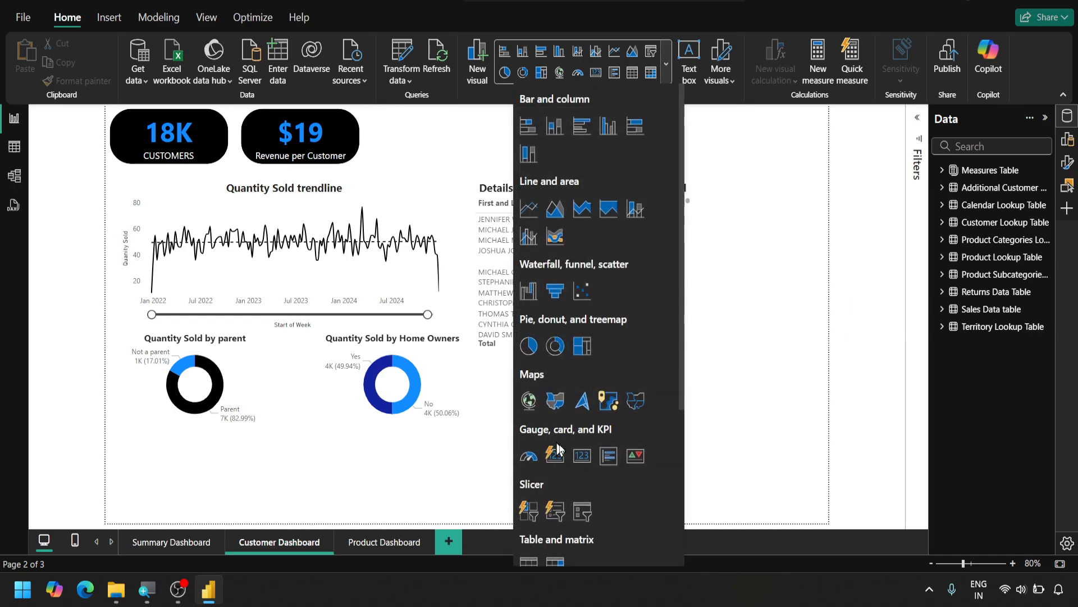
left_click(587, 459)
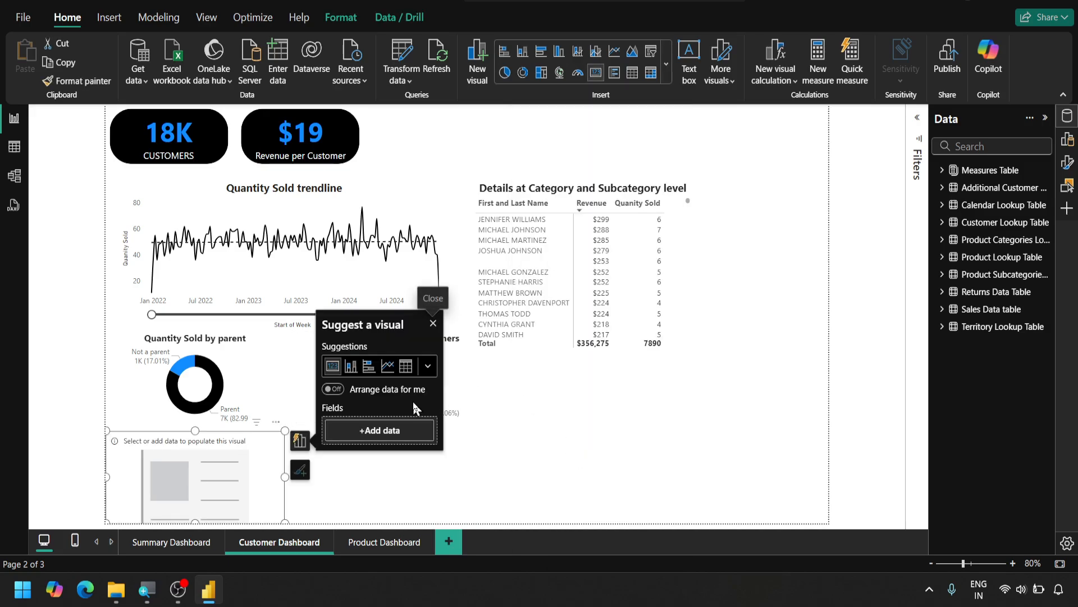
left_click_drag(276, 476, 654, 402)
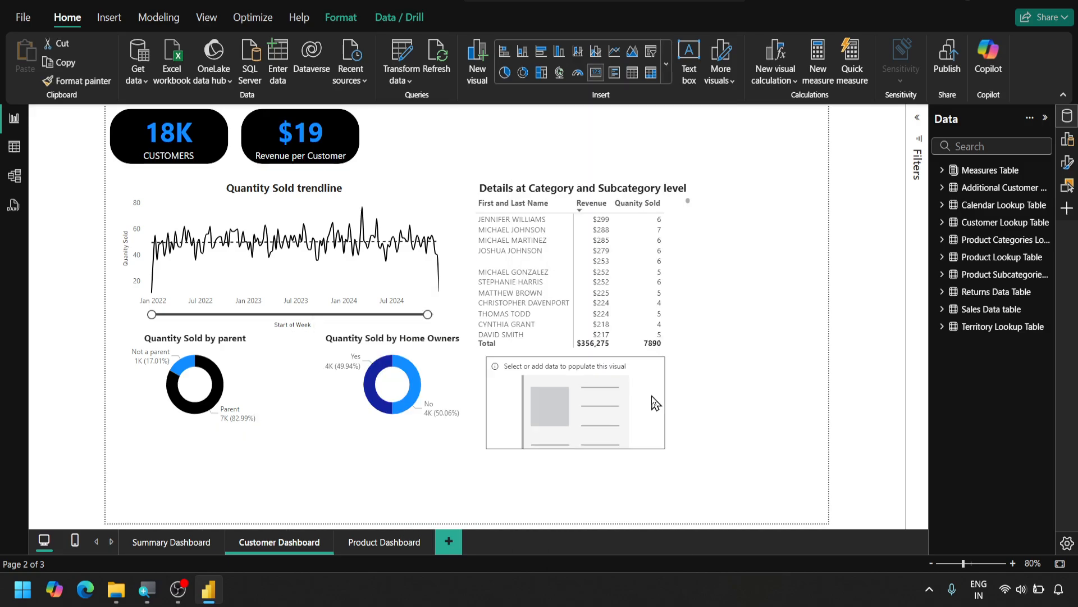
left_click(654, 402)
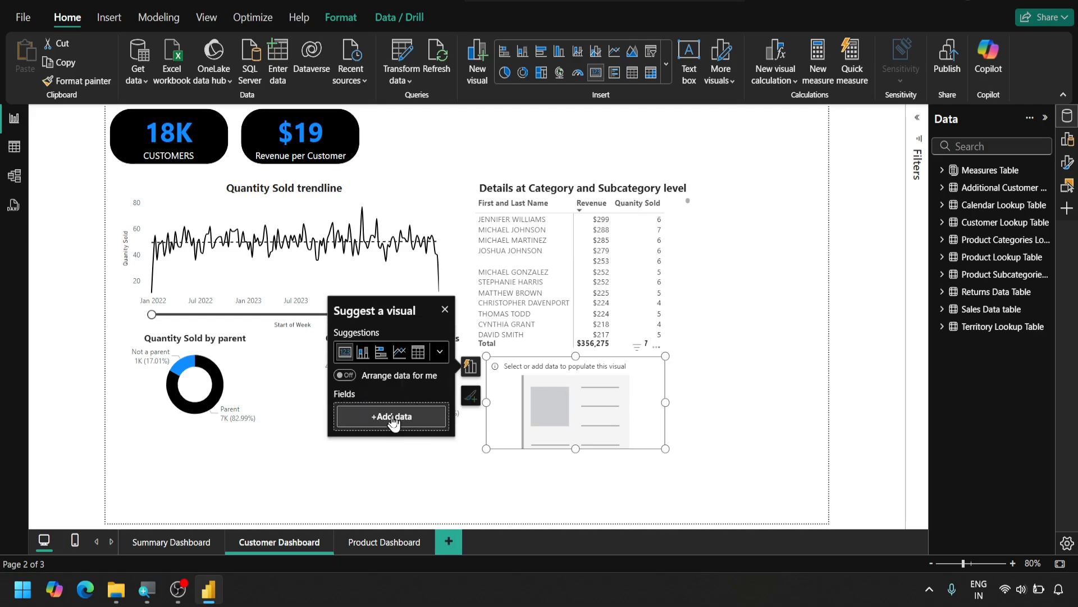
- Add the First and Last Name field from the Customer Lookup Table to the new card
left_click(390, 417)
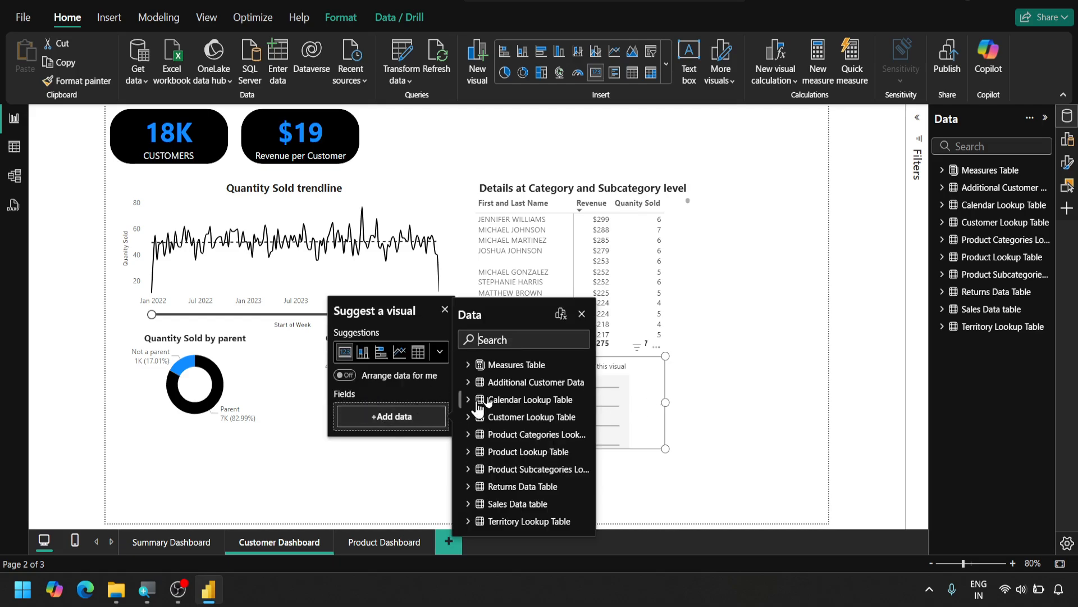
left_click(530, 344)
type("first")
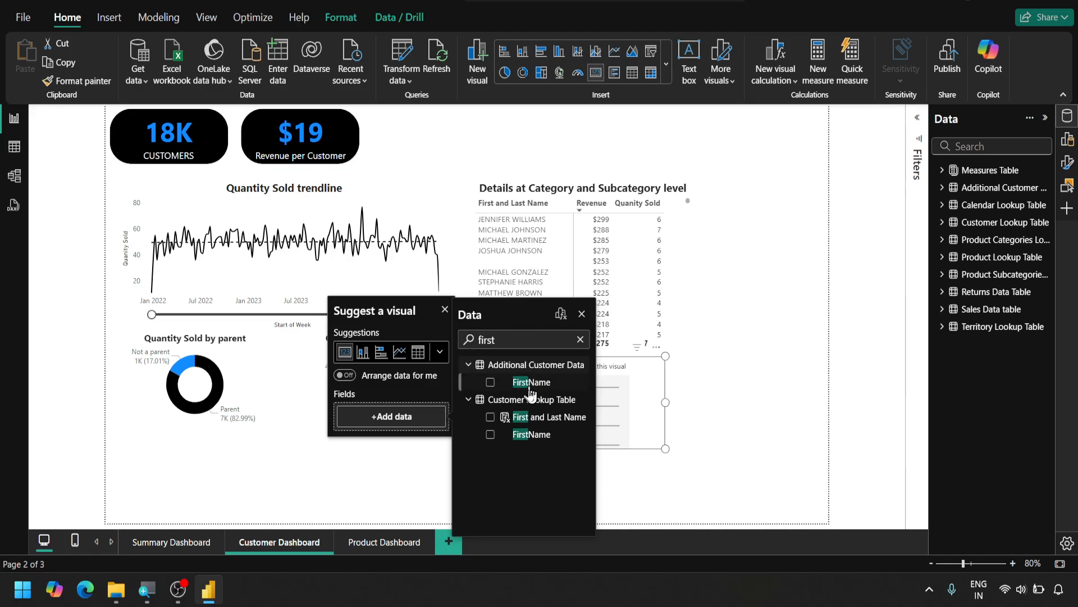
left_click(490, 420)
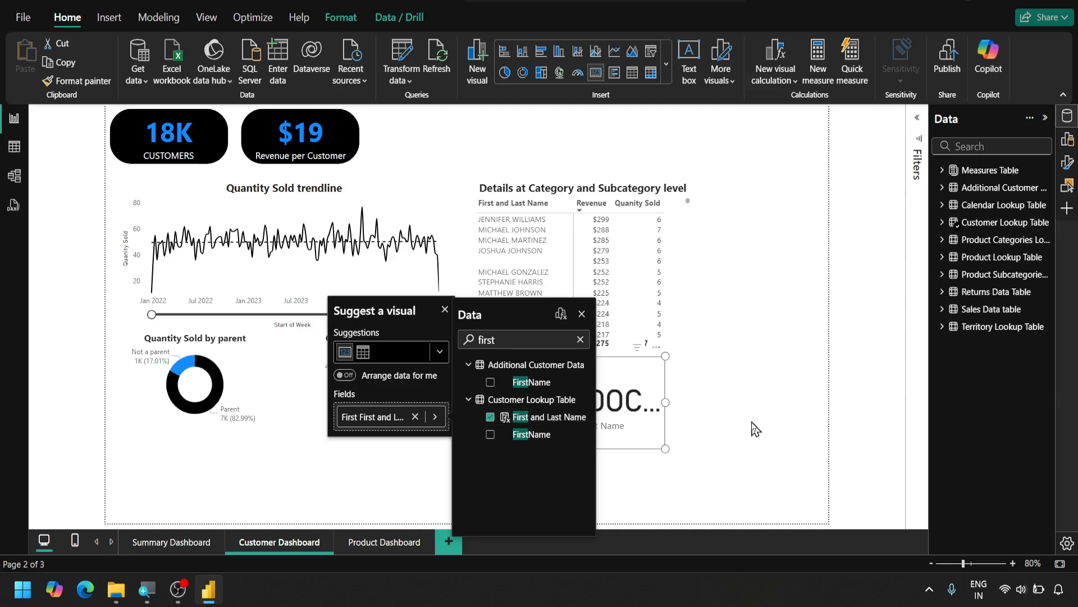
- Widen the card to show the full customer name and align it with the left edge of the matrix above
left_click_drag(666, 399, 771, 403)
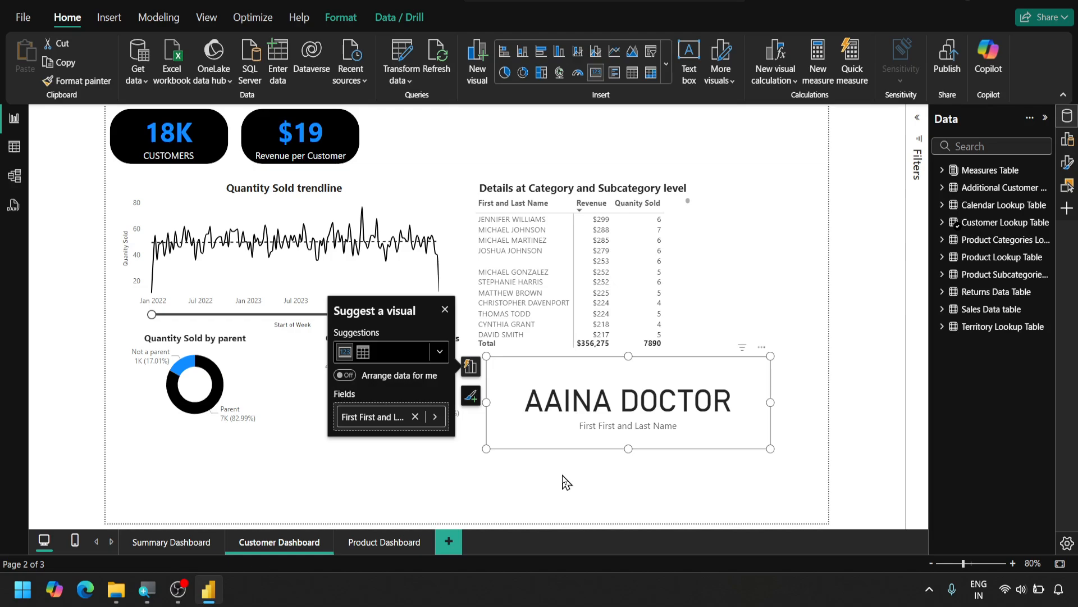
left_click_drag(558, 448, 547, 452)
left_click_drag(755, 451, 722, 450)
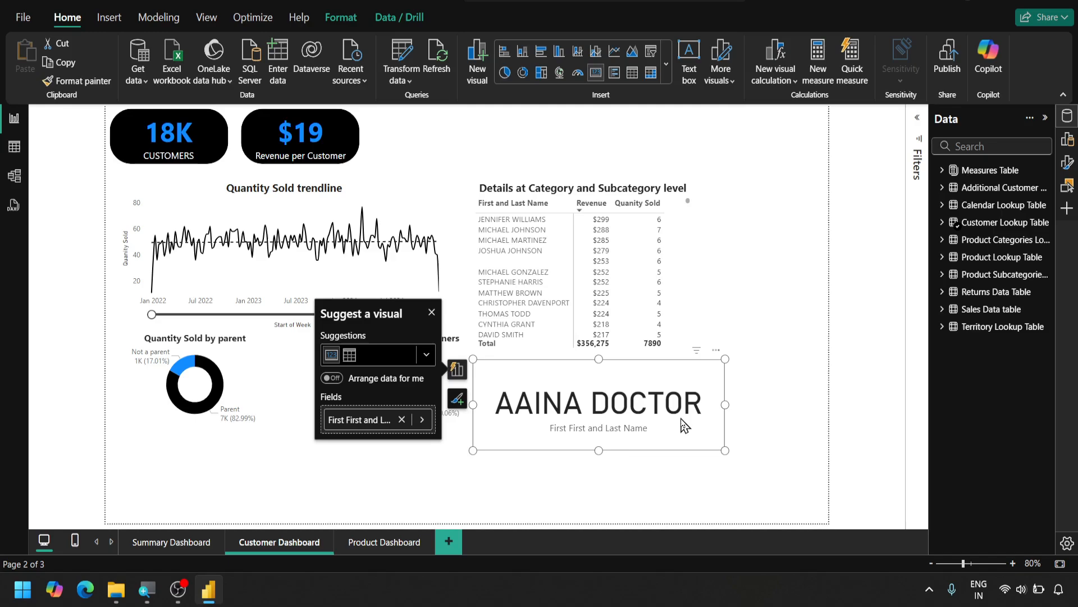
- Add the First and Last Name field from the Customer Lookup Table as a visual-level filter on the card
left_click(920, 143)
left_click(1000, 147)
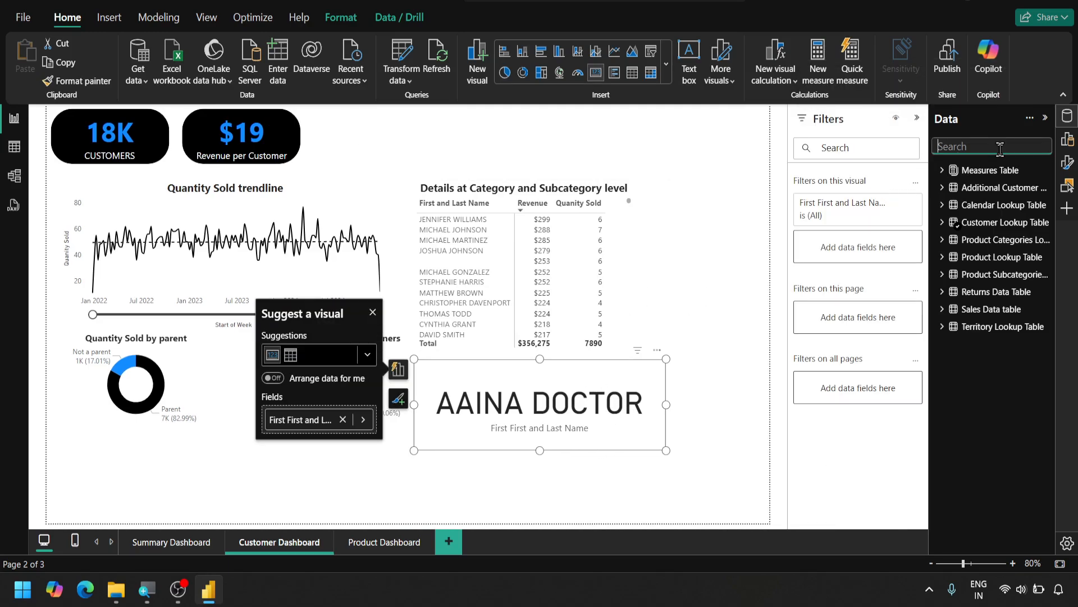
type("first")
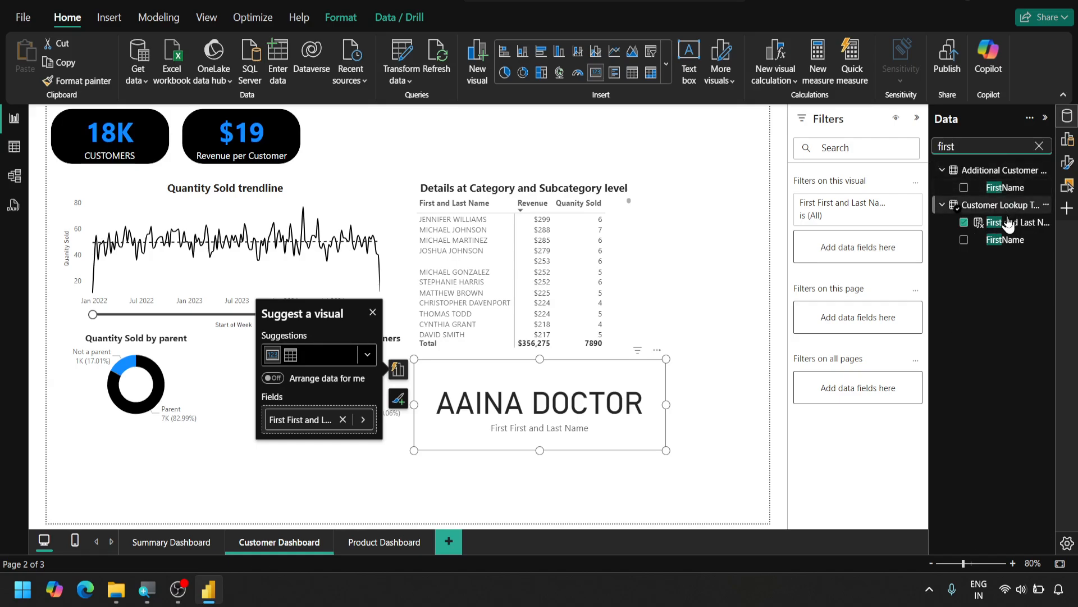
left_click_drag(1008, 223, 874, 231)
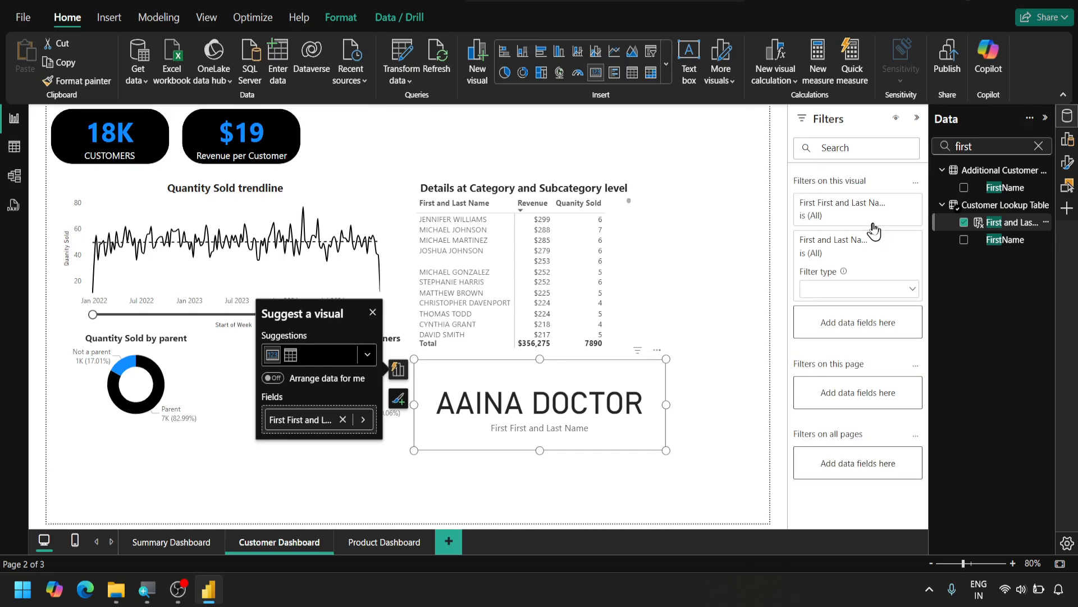
- Apply a Top N filter showing the top 1 name by the Revenue measure, and widen the card to fit
left_click(906, 299)
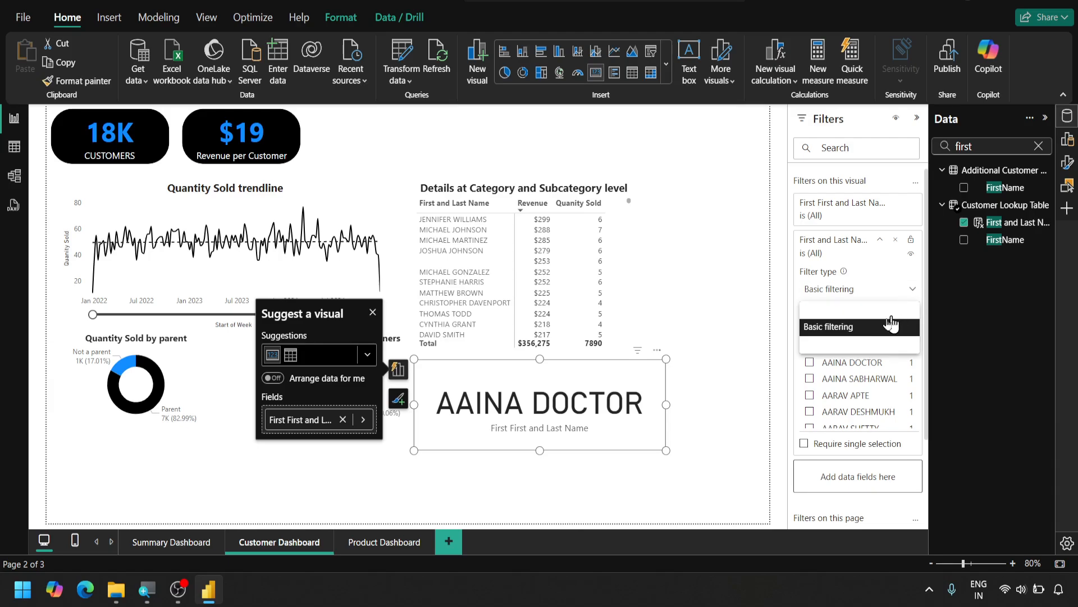
left_click(832, 344)
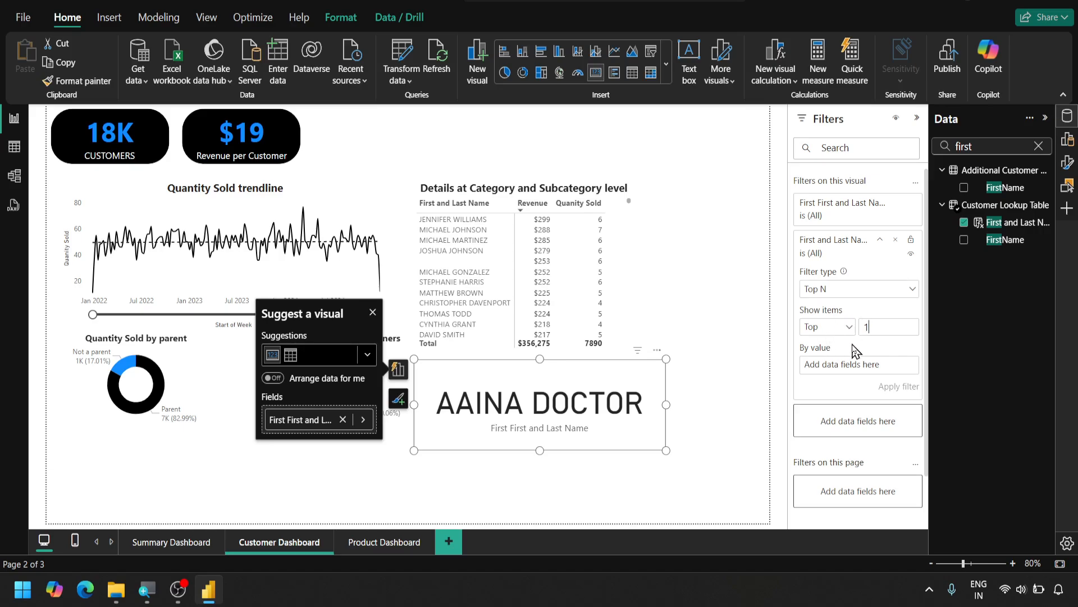
left_click(1039, 145)
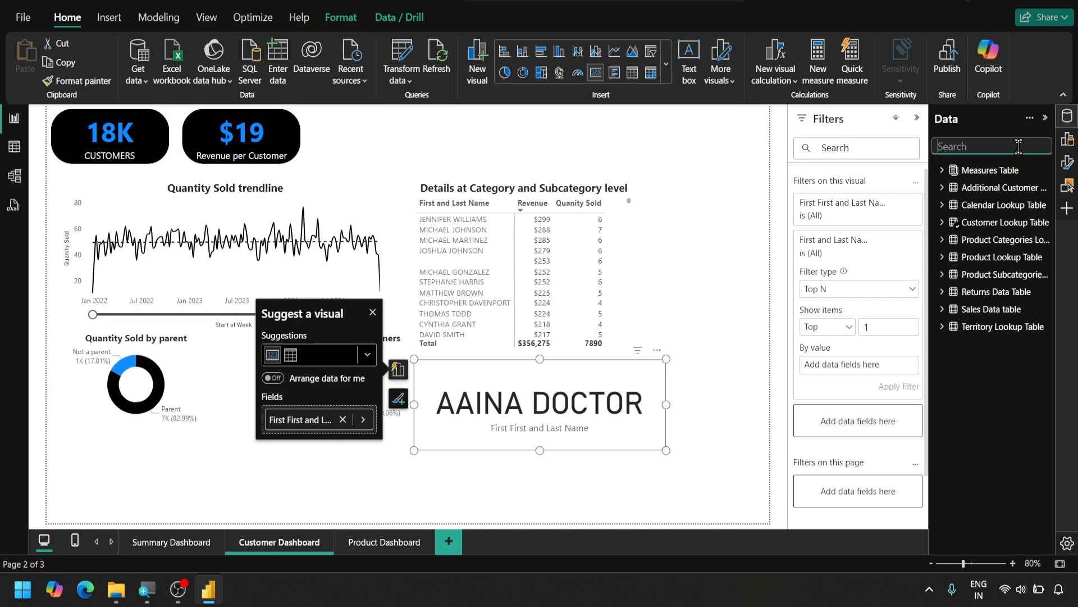
type("revenue")
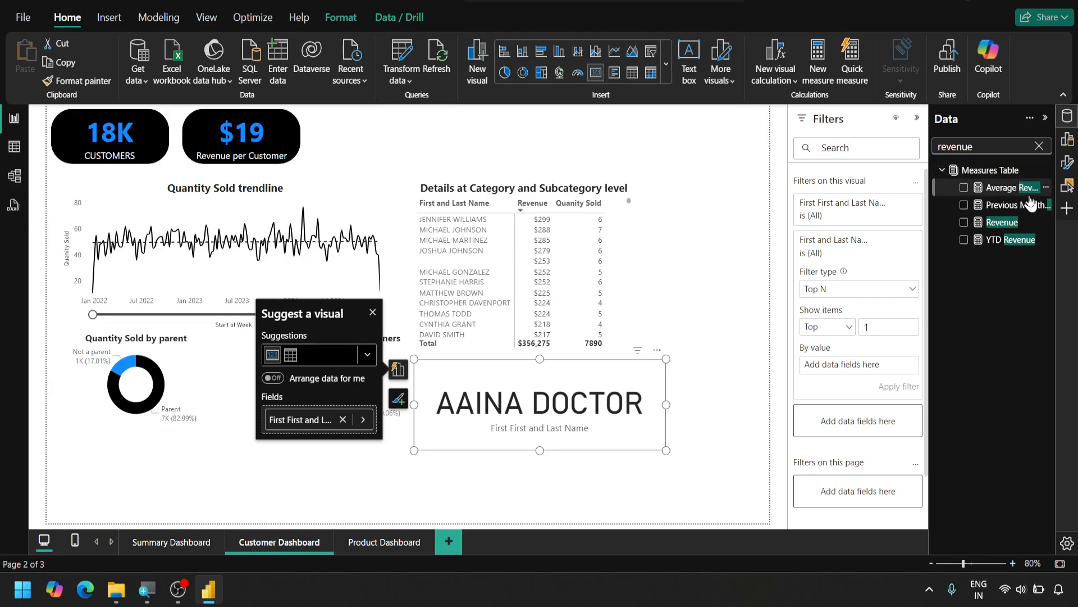
left_click_drag(1004, 223, 878, 368)
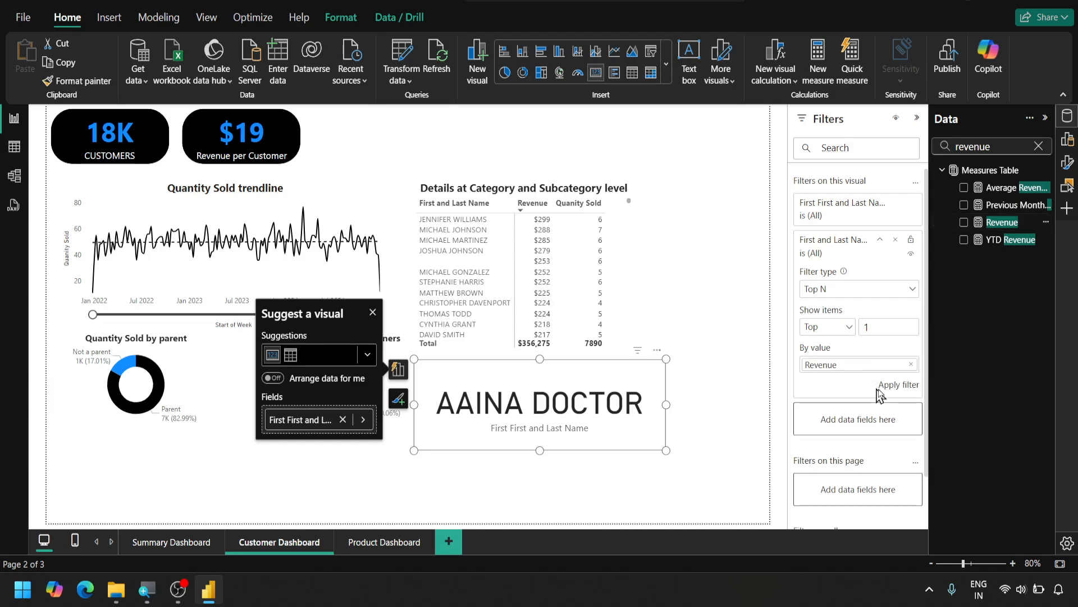
left_click(889, 387)
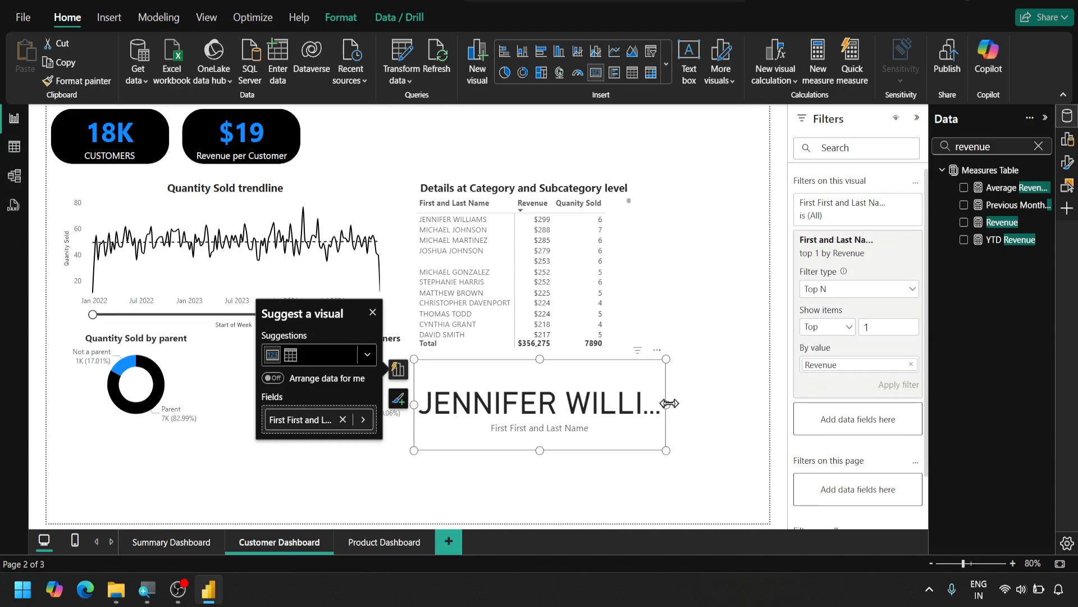
left_click_drag(669, 403, 714, 404)
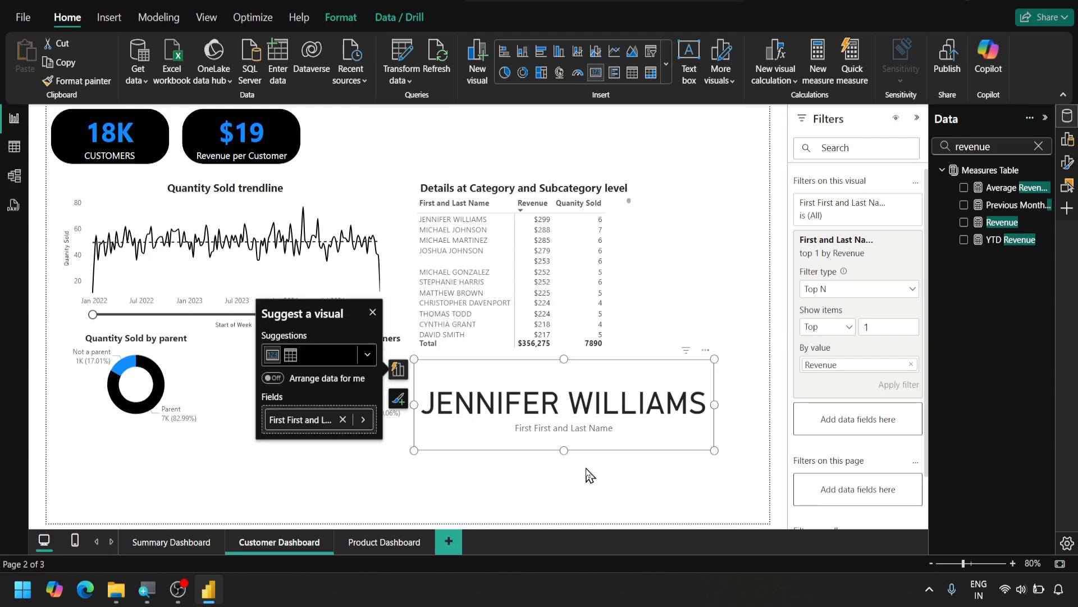
- Check the top customer by sorting the details matrix by Revenue ascending and back to descending
left_click(527, 207)
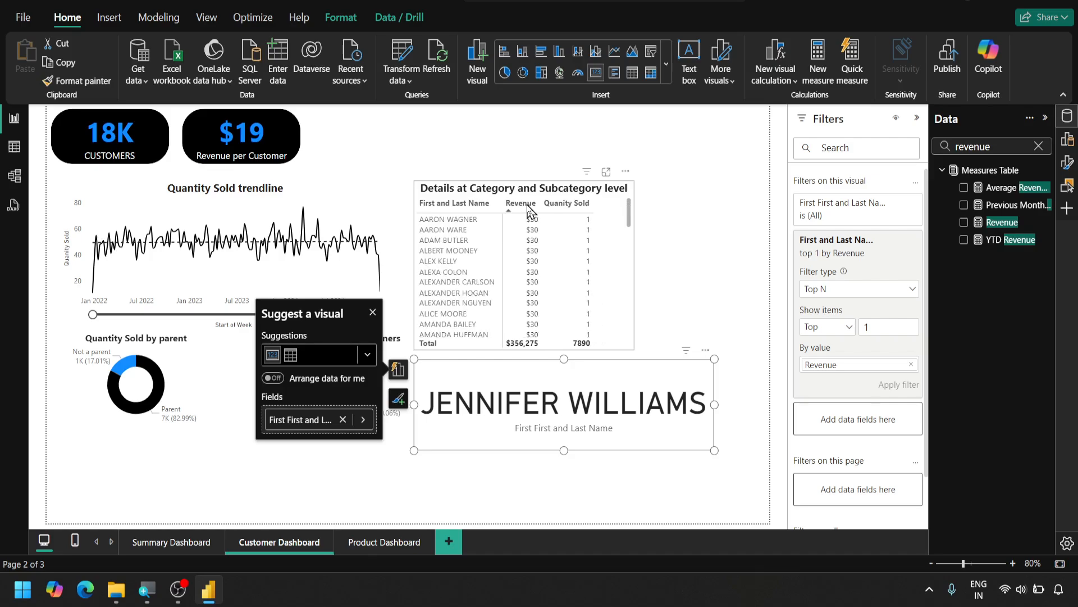
left_click(512, 210)
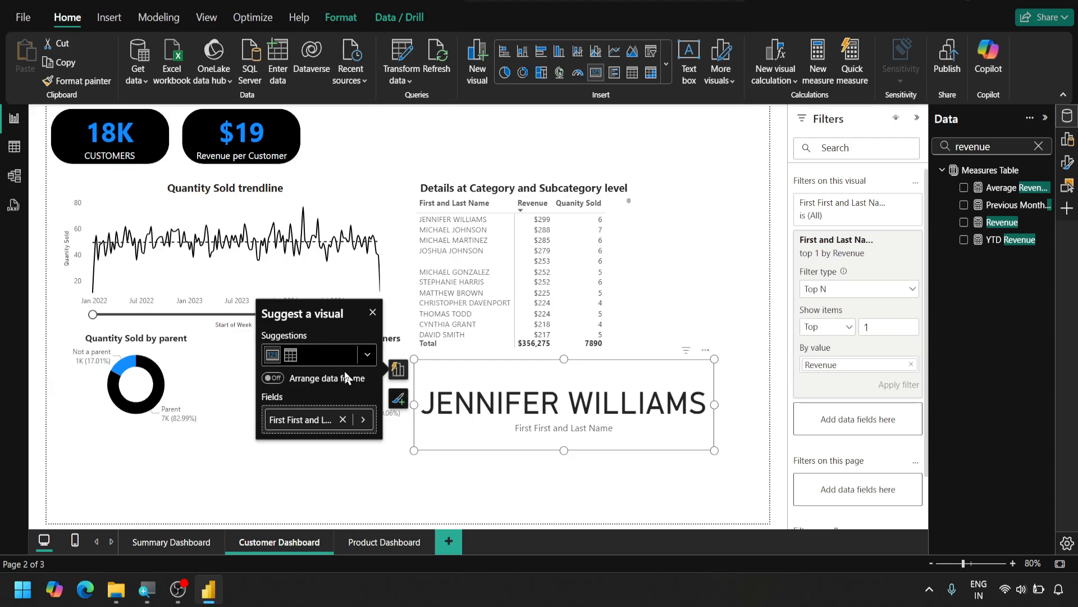
- Turn on the card's title and set its text to "Top Revenue Generating Customer"
left_click(1069, 164)
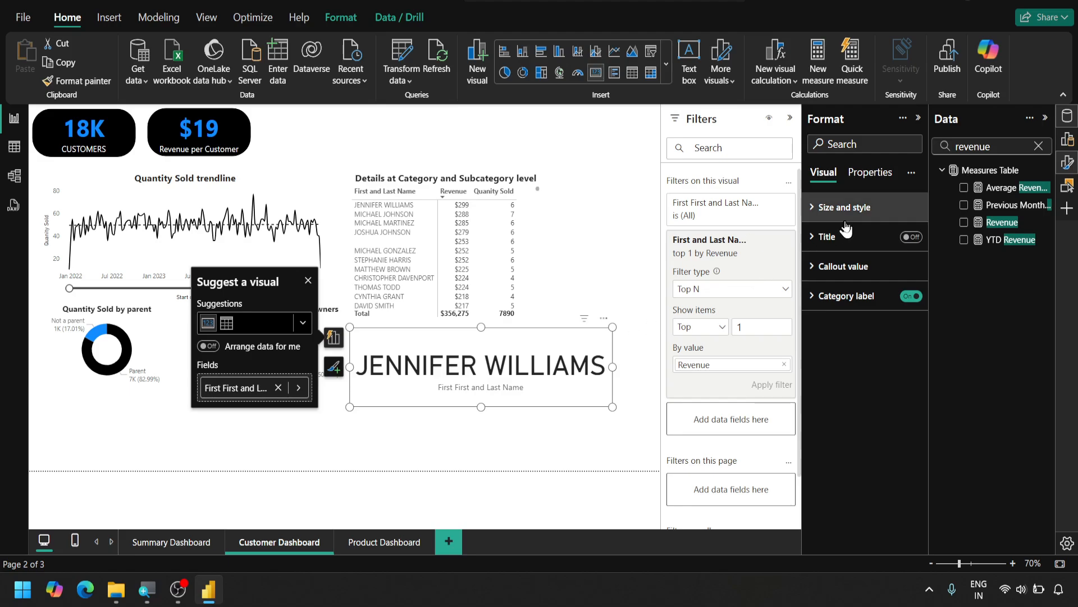
left_click(912, 238)
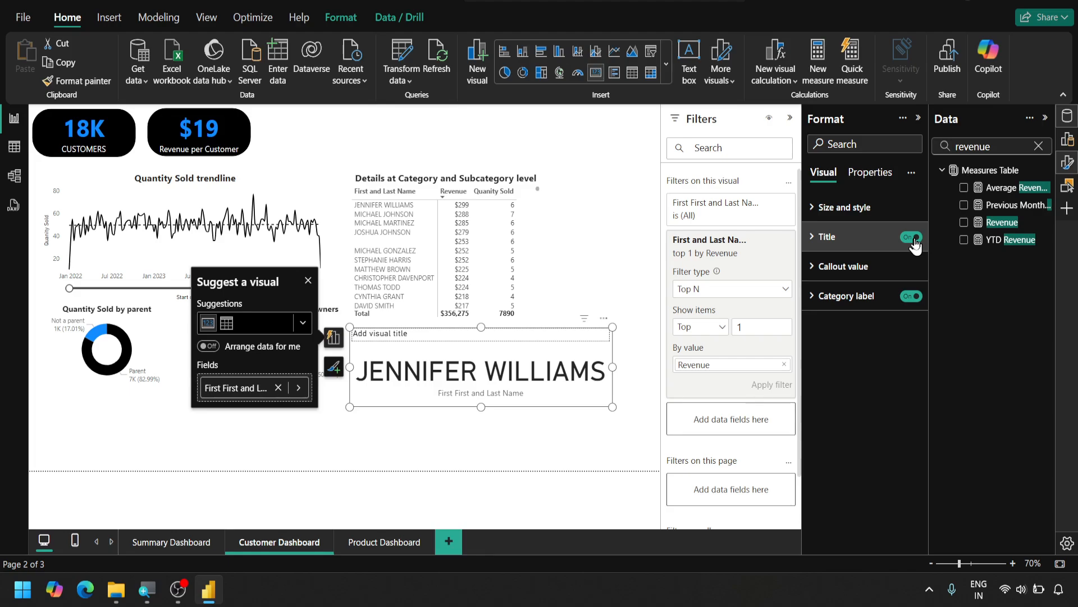
left_click(813, 237)
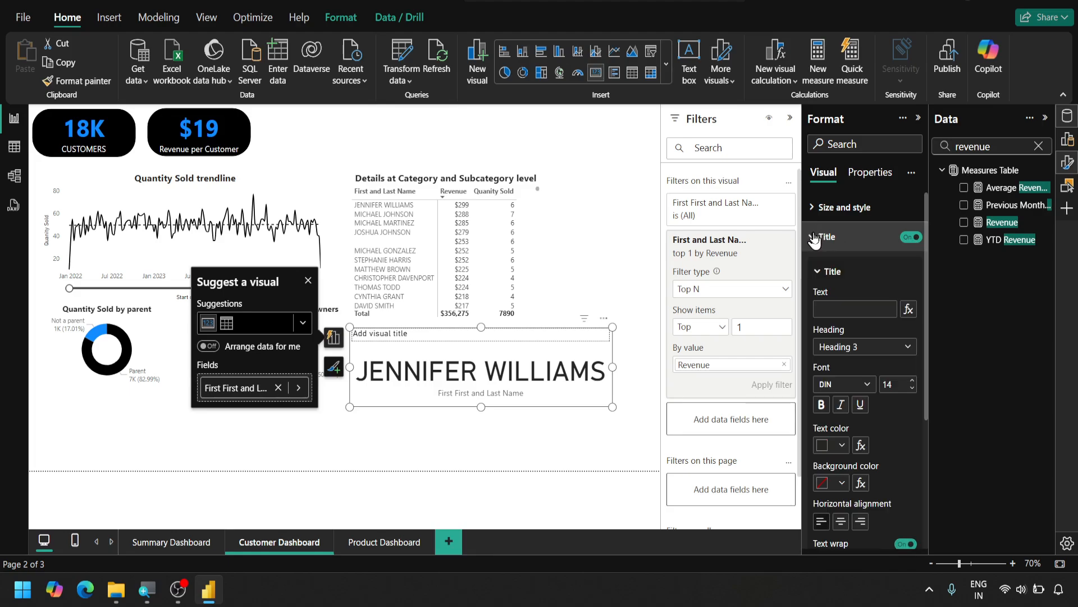
left_click(855, 310)
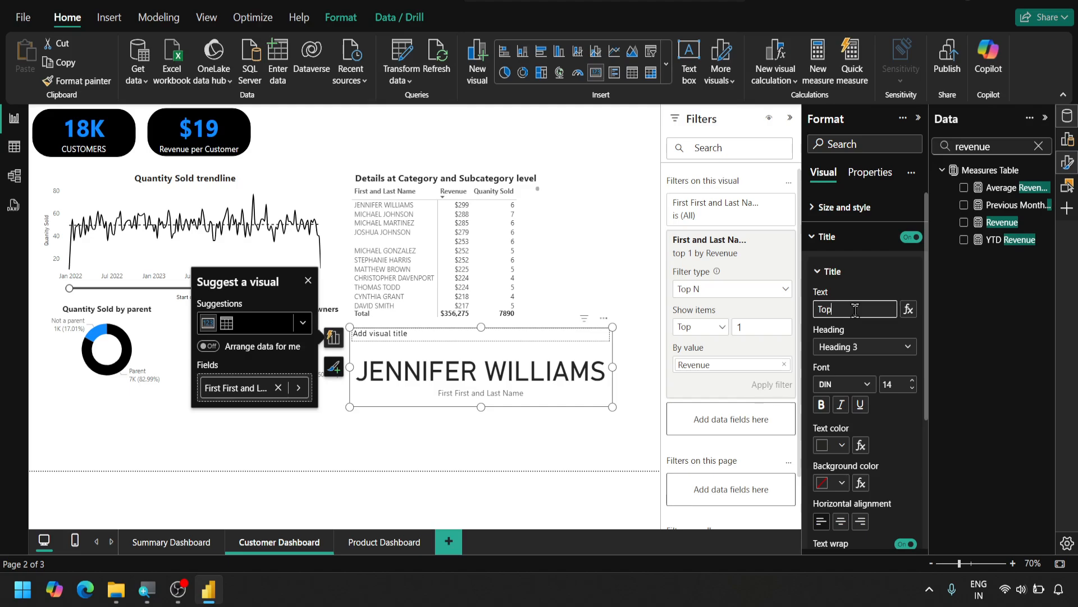
type("Top Revenue")
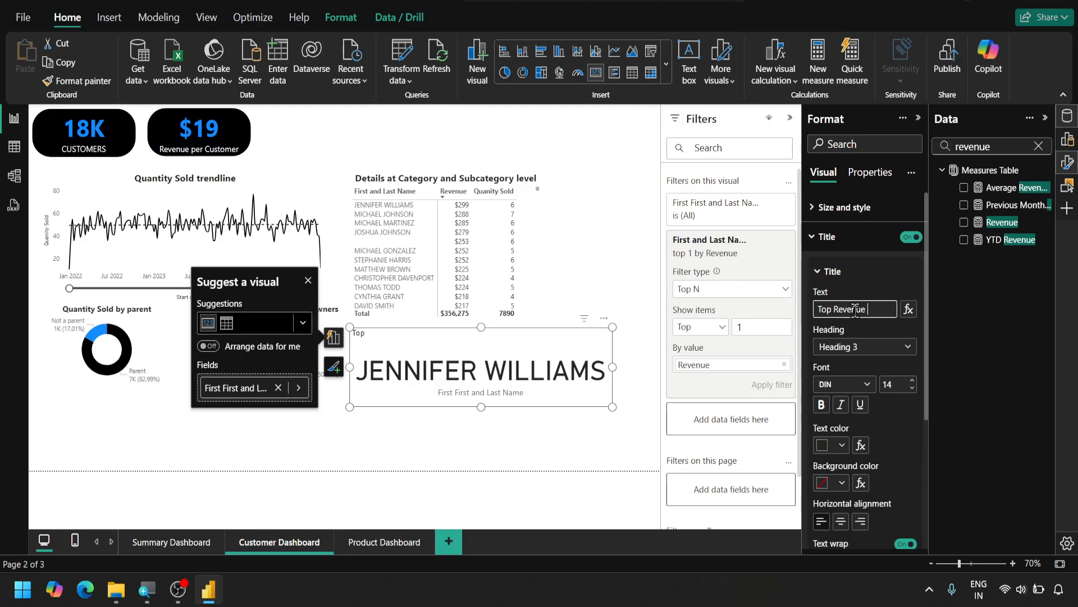
type(" Generat")
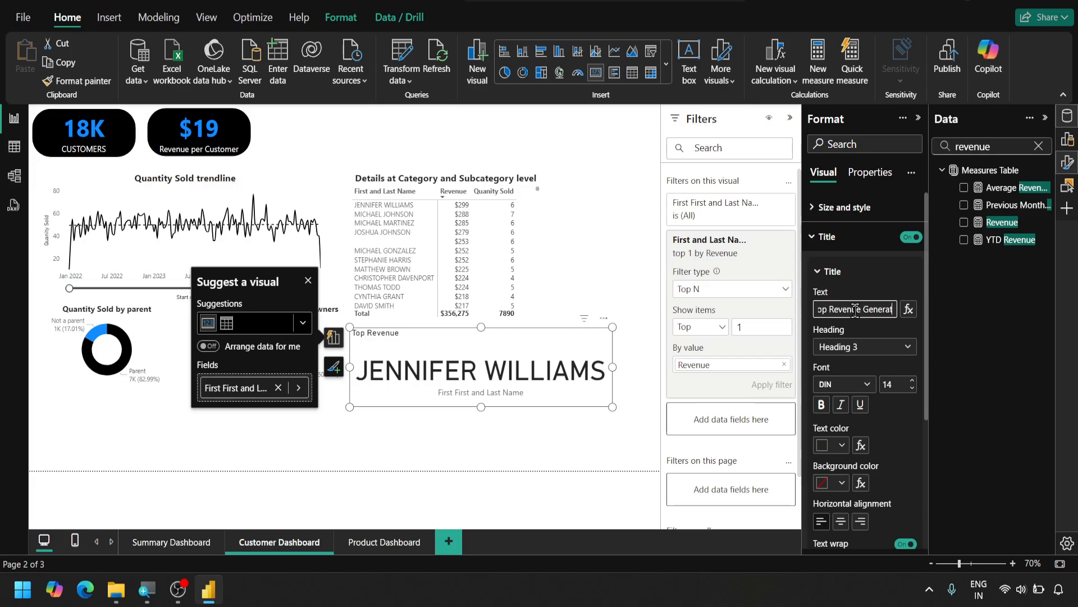
type("ing Customer")
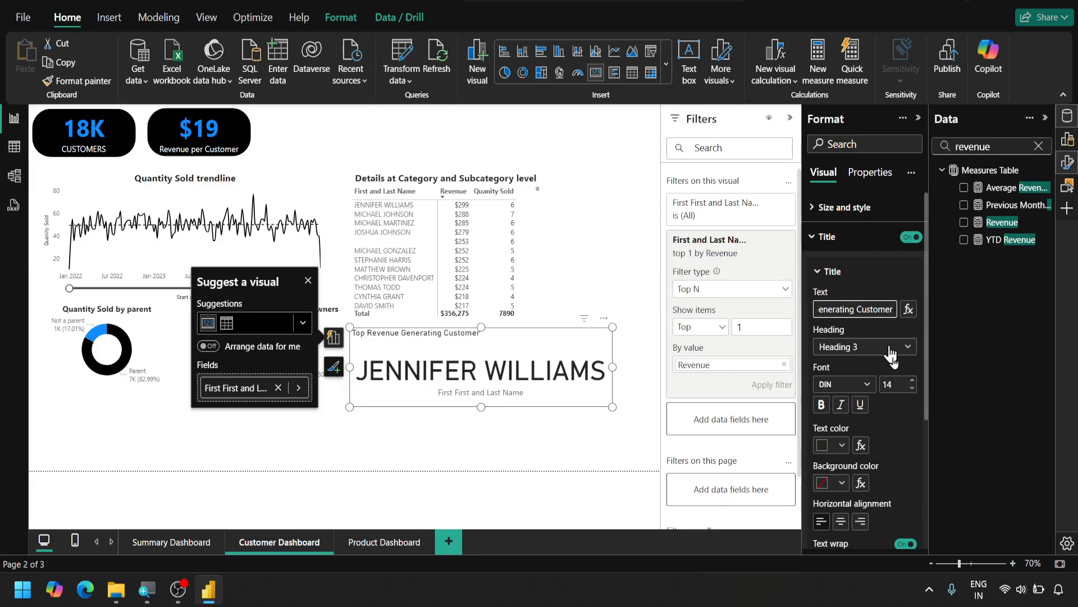
- Format the card's title in bold Segoe UI, center it, and set its text color to blue
left_click(867, 383)
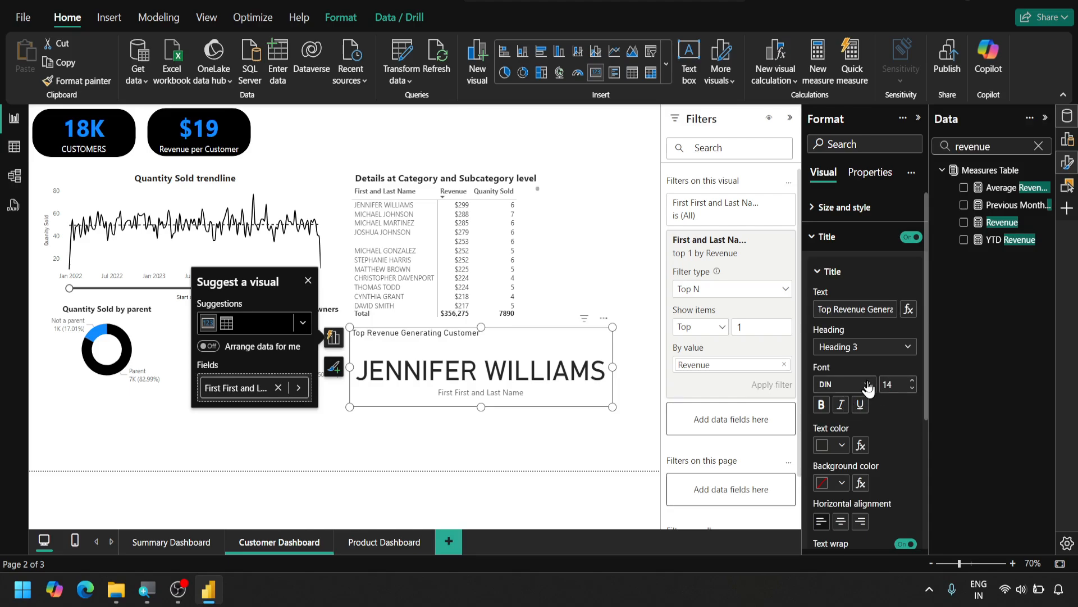
left_click(868, 383)
left_click_drag(910, 240, 915, 321)
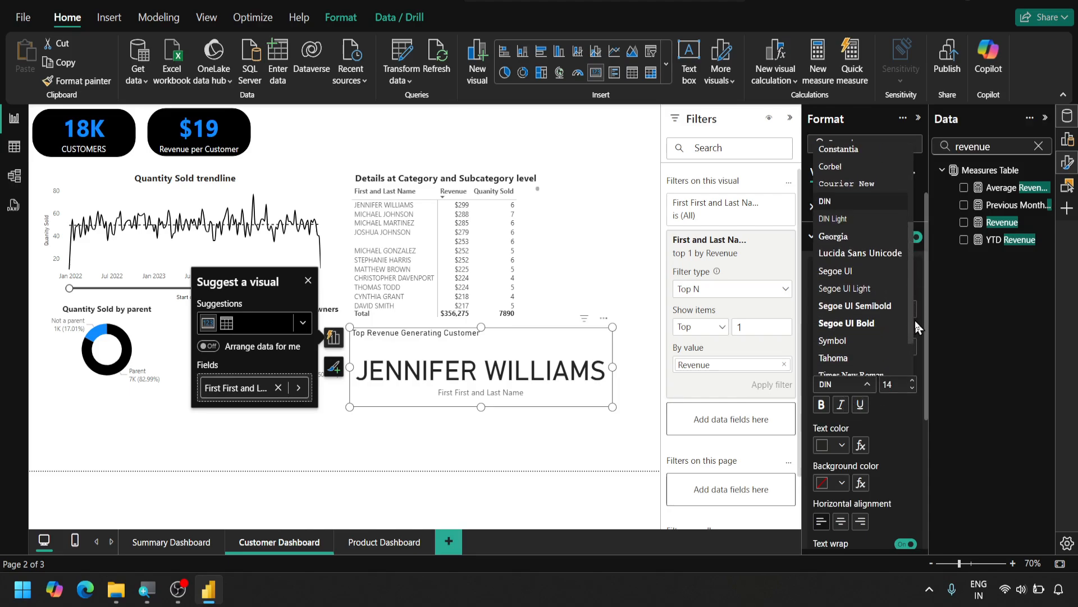
left_click(859, 272)
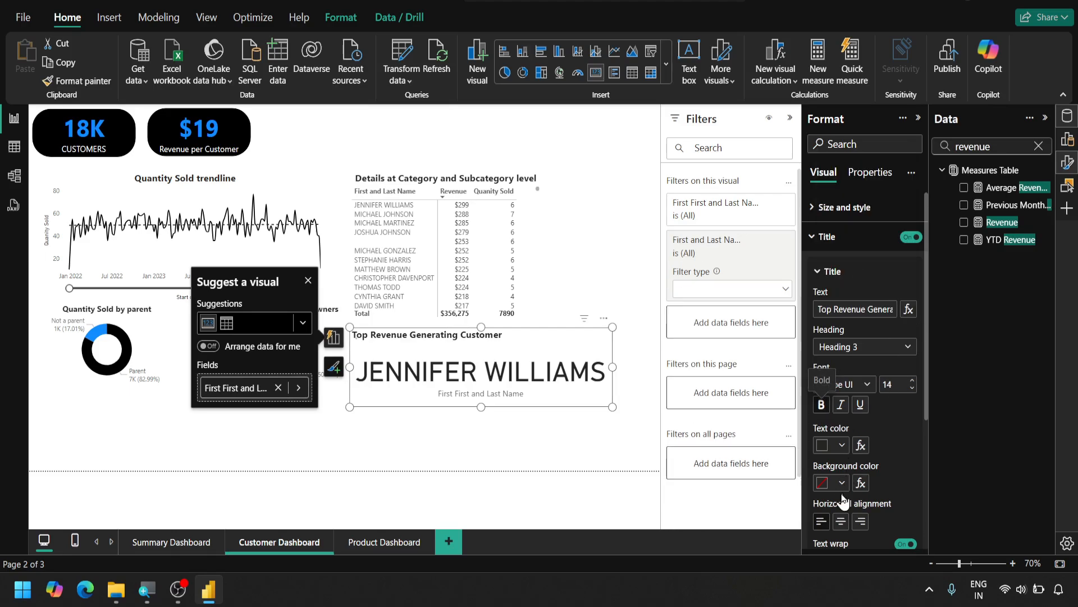
left_click(841, 521)
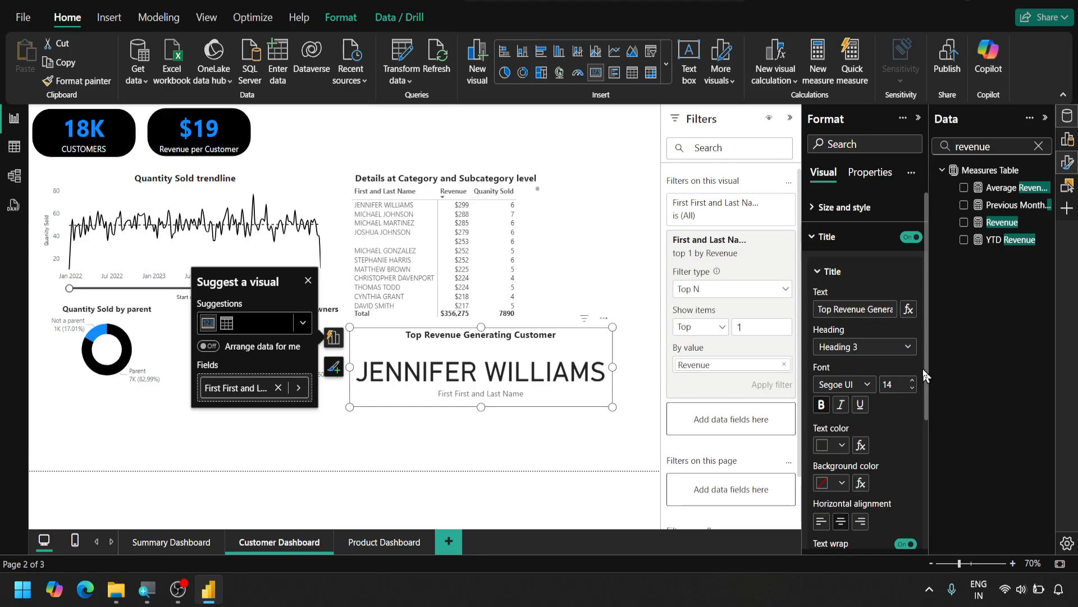
left_click(839, 445)
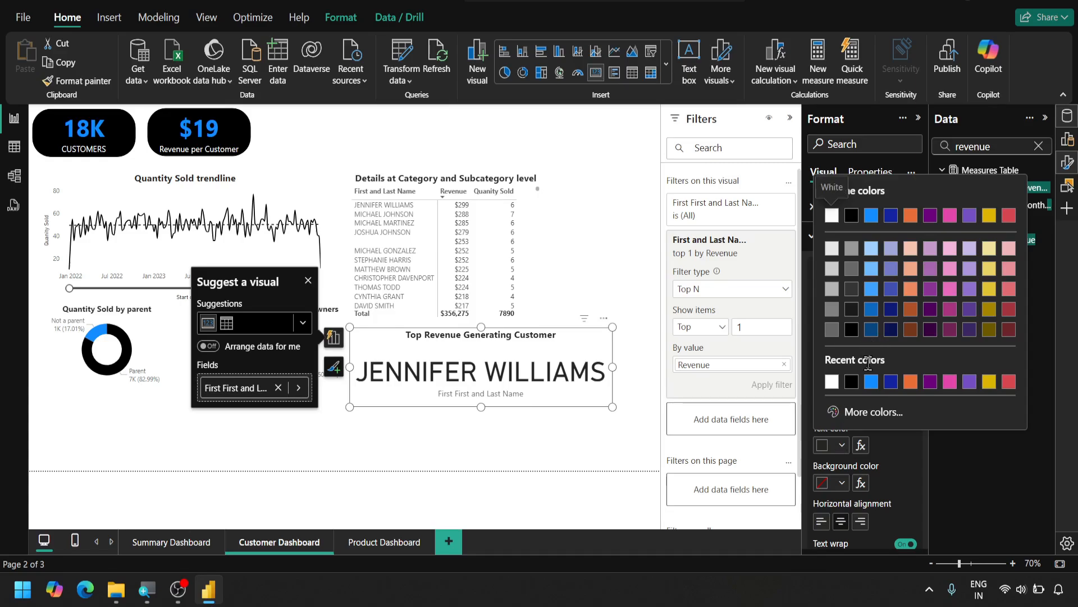
left_click(871, 382)
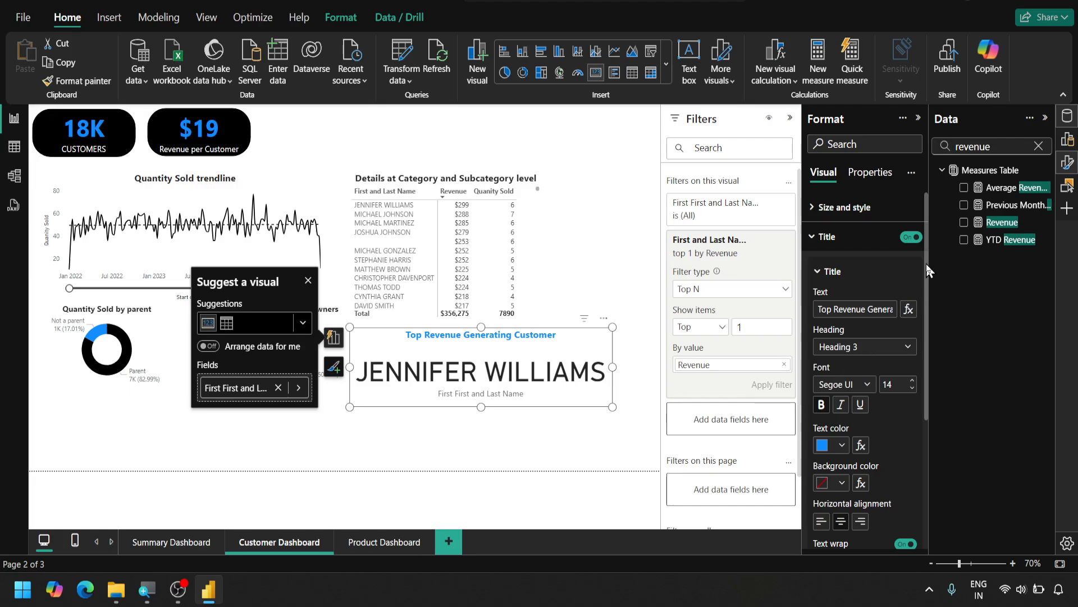
left_click_drag(926, 264, 925, 264)
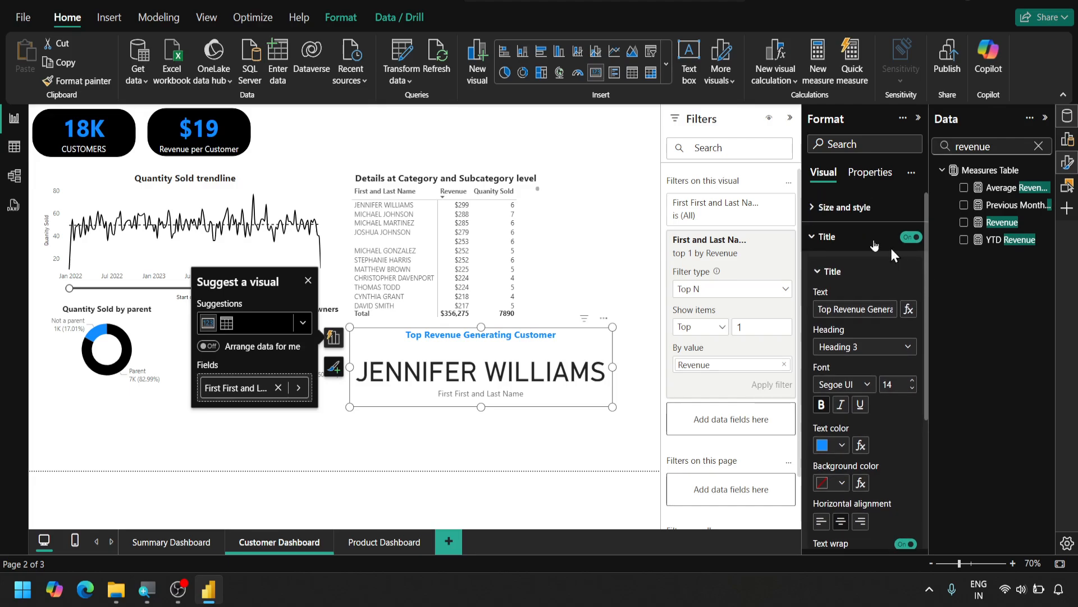
left_click(812, 239)
- Set the card's callout value font to Segoe UI at size 25
left_click(817, 269)
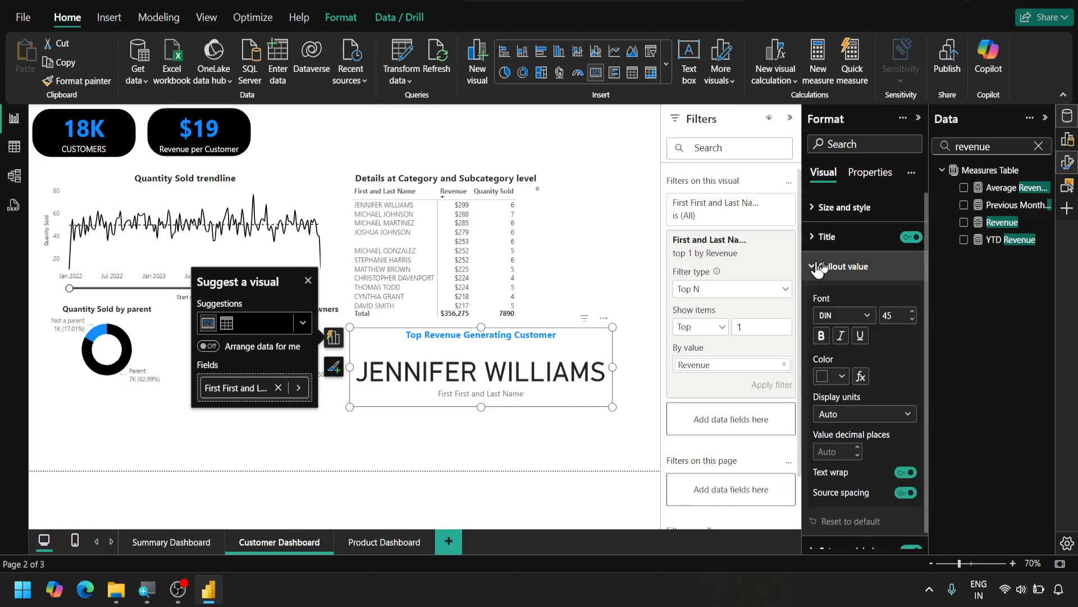
left_click(862, 316)
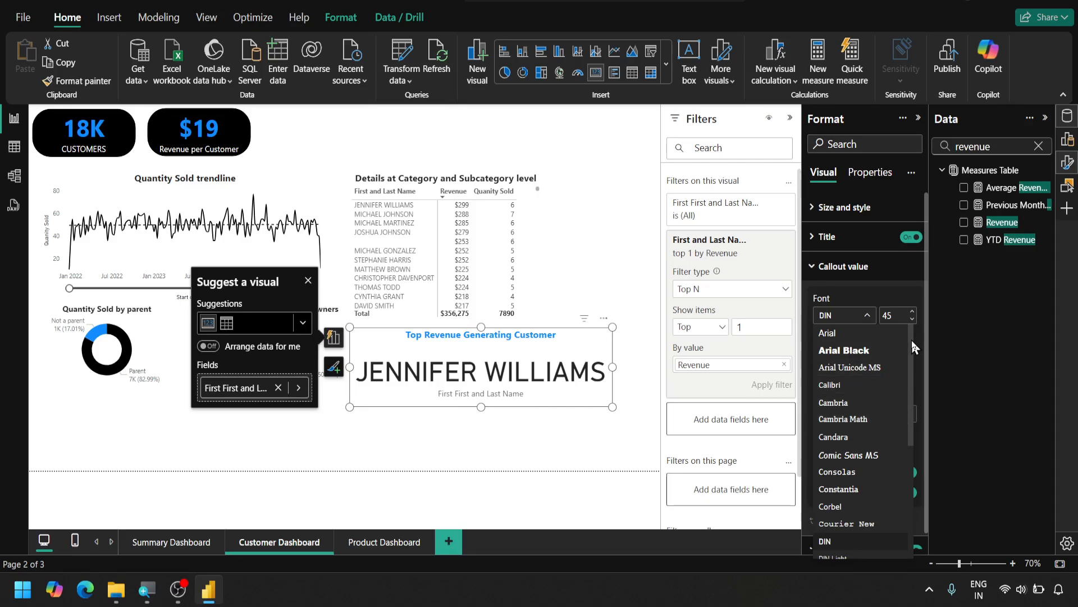
left_click_drag(911, 338, 914, 439)
left_click(859, 424)
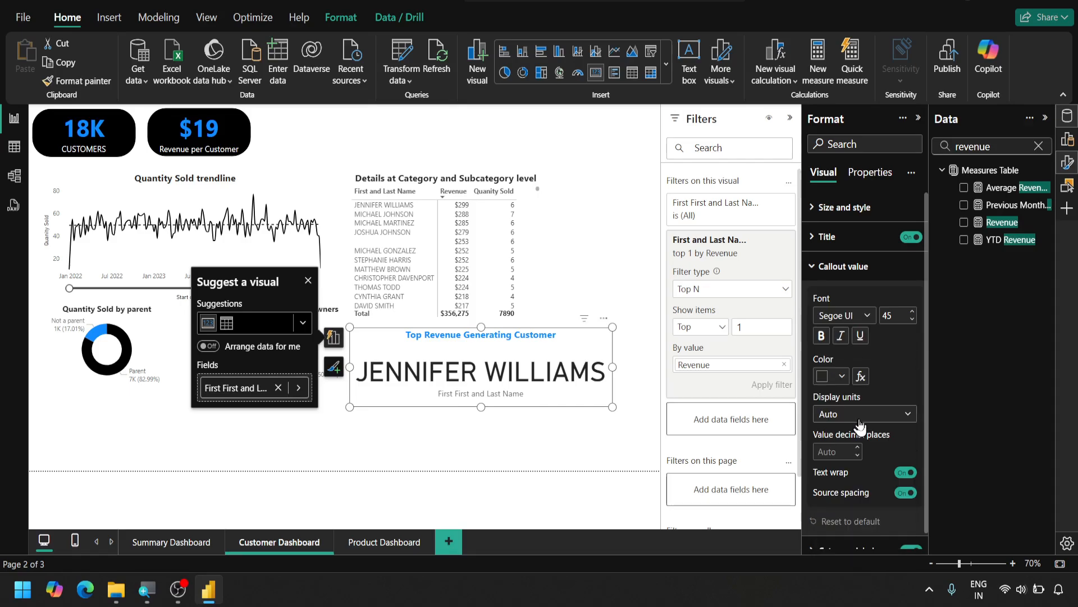
double_click(901, 317)
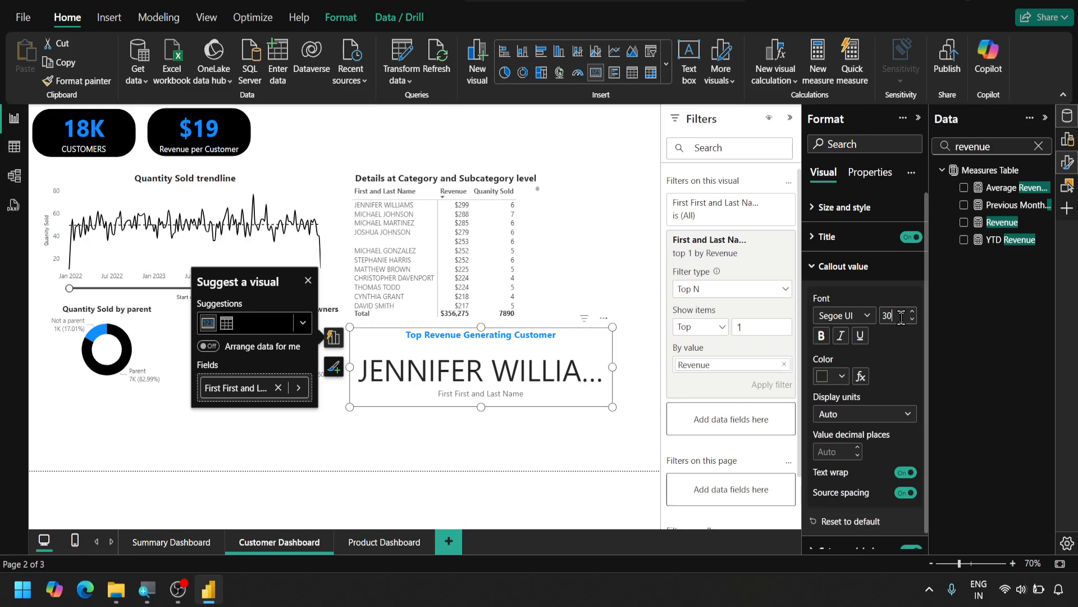
key("Return")
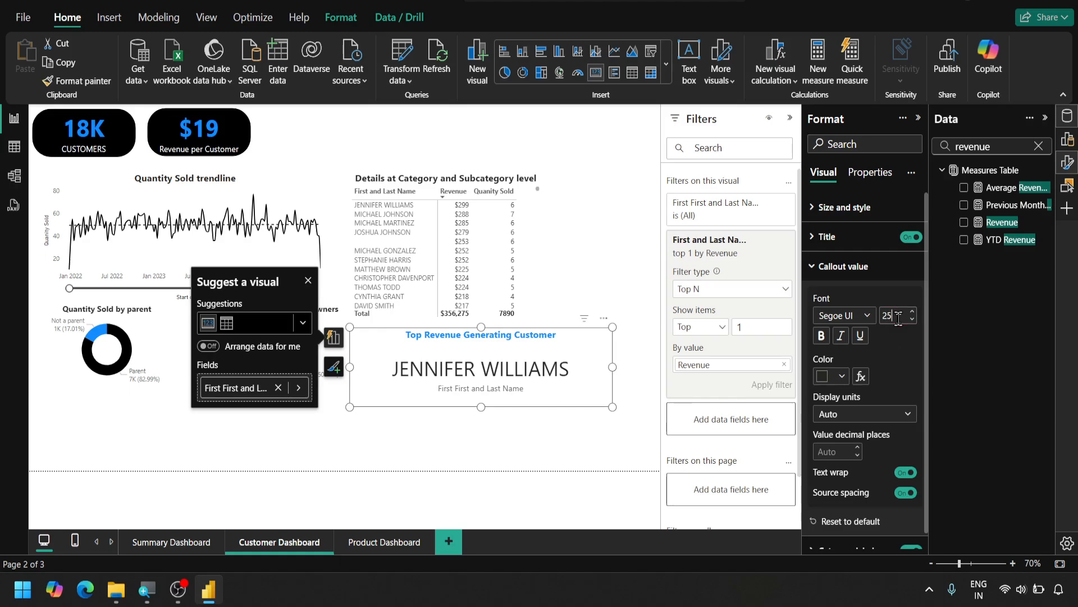
left_click(899, 319)
type("25")
key("Return")
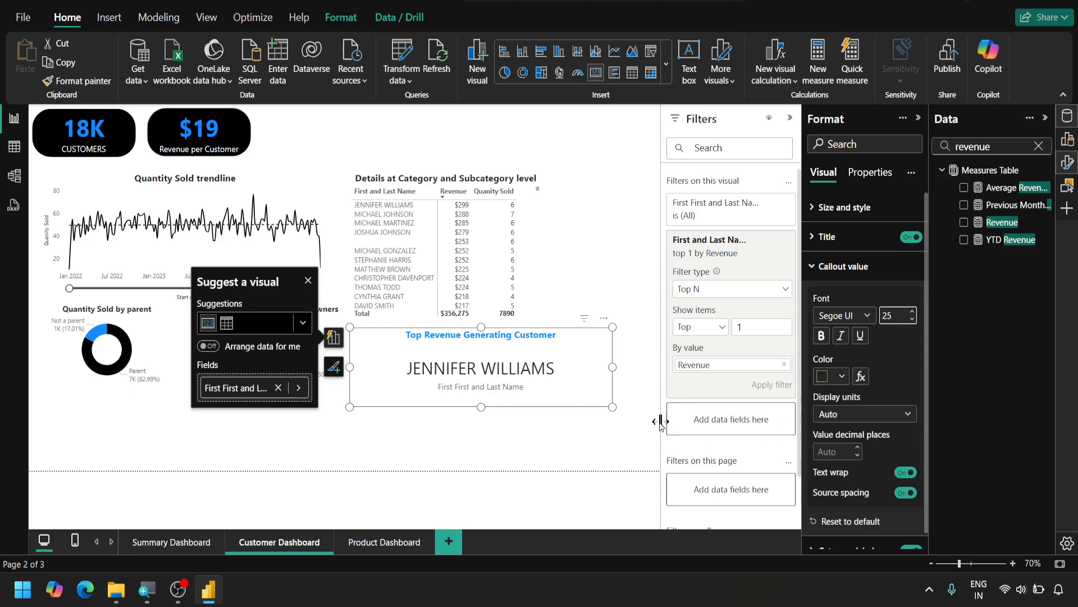
- Shrink the card's width and height to fit its text, and turn off its category label
left_click_drag(612, 366, 526, 365)
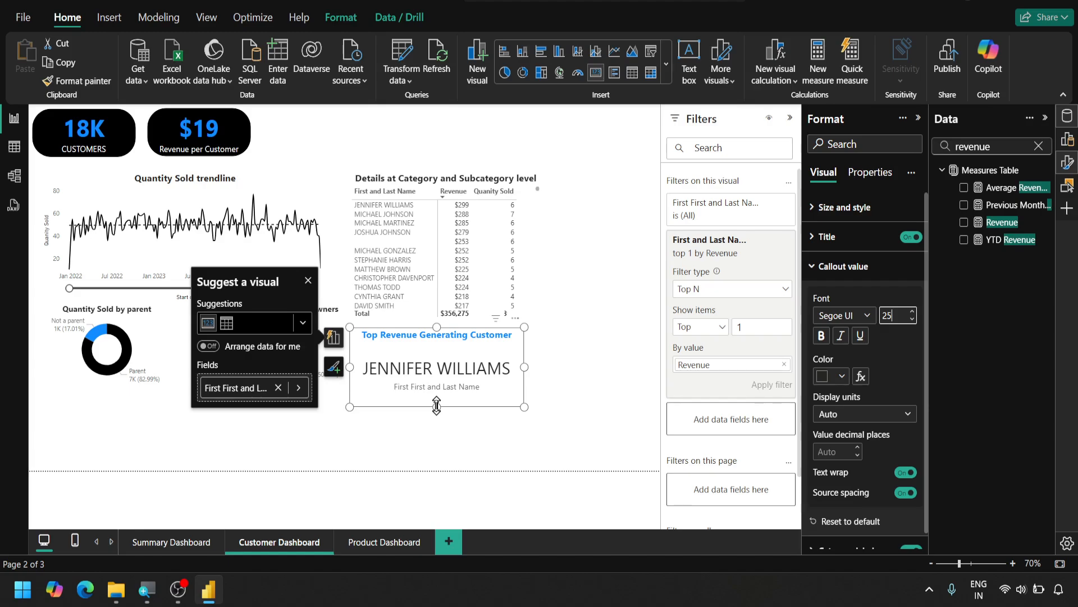
left_click_drag(436, 404, 433, 385)
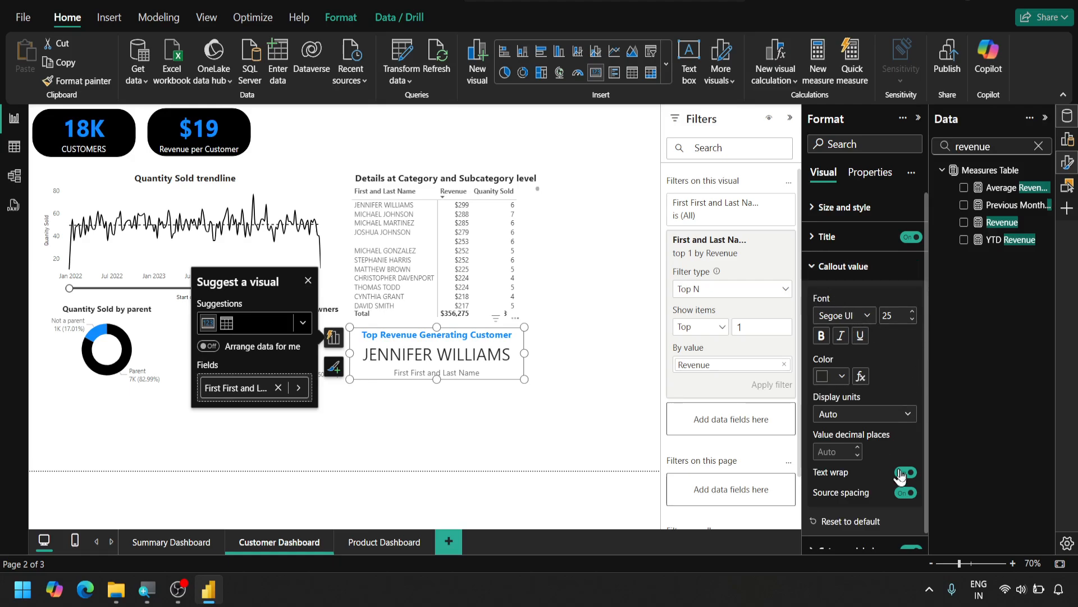
left_click(816, 271)
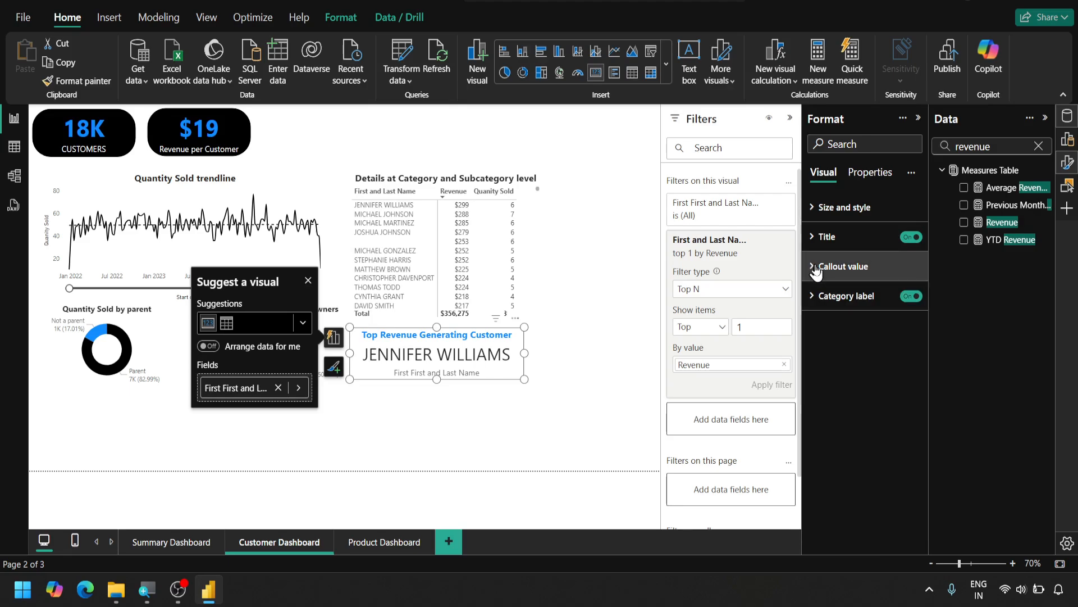
left_click(911, 296)
left_click(917, 296)
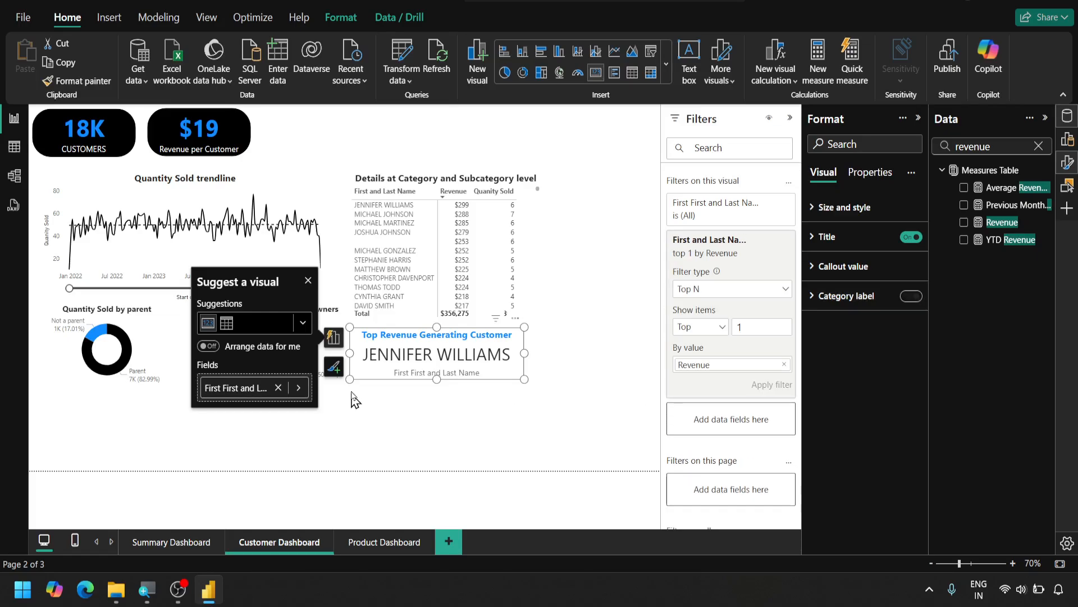
left_click(911, 296)
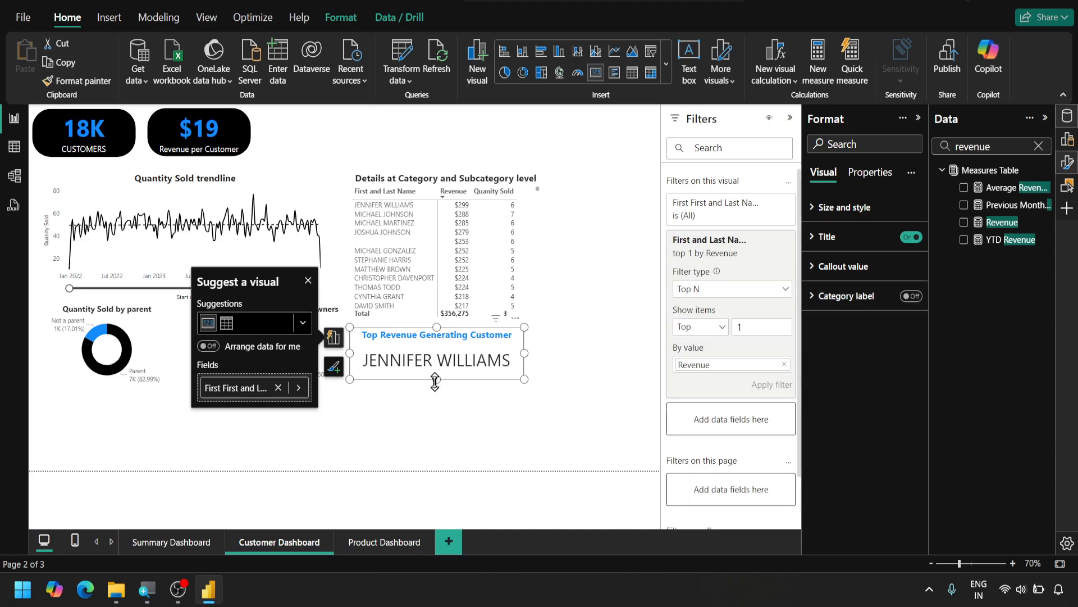
left_click_drag(437, 381, 434, 369)
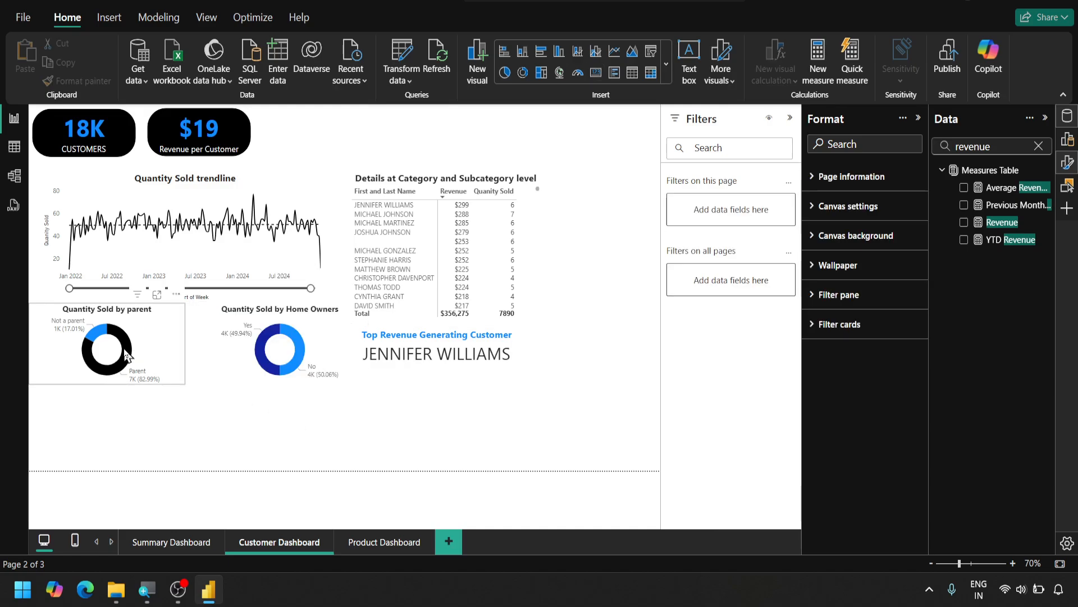
- Check how the card responds to cross-filtering by the Parent, Not a parent and Home Owners Yes slices, and clear the selection
mouse_move(127, 356)
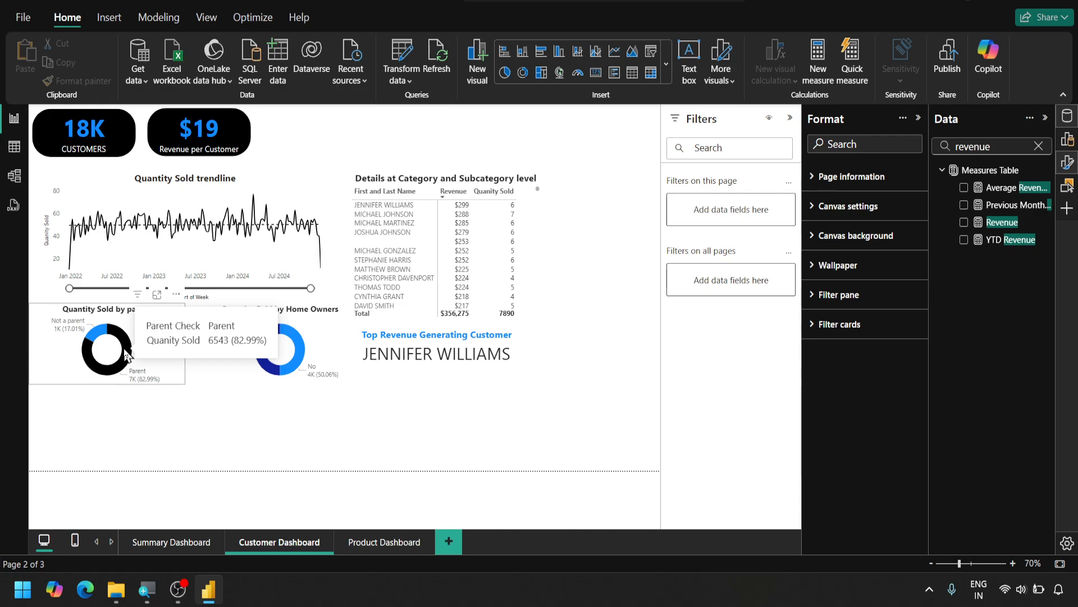
left_click(126, 355)
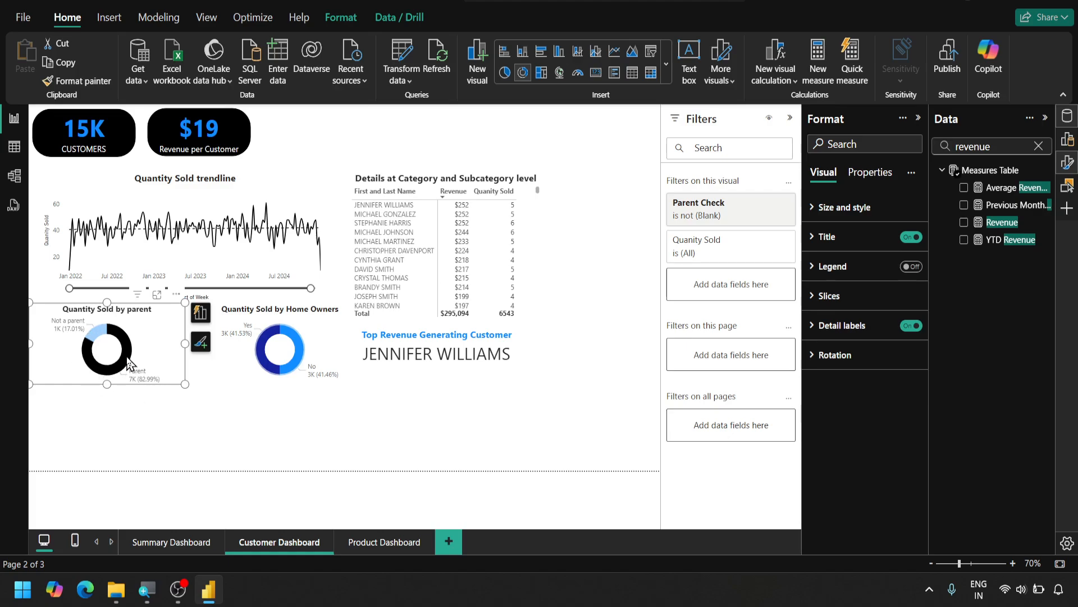
mouse_move(128, 359)
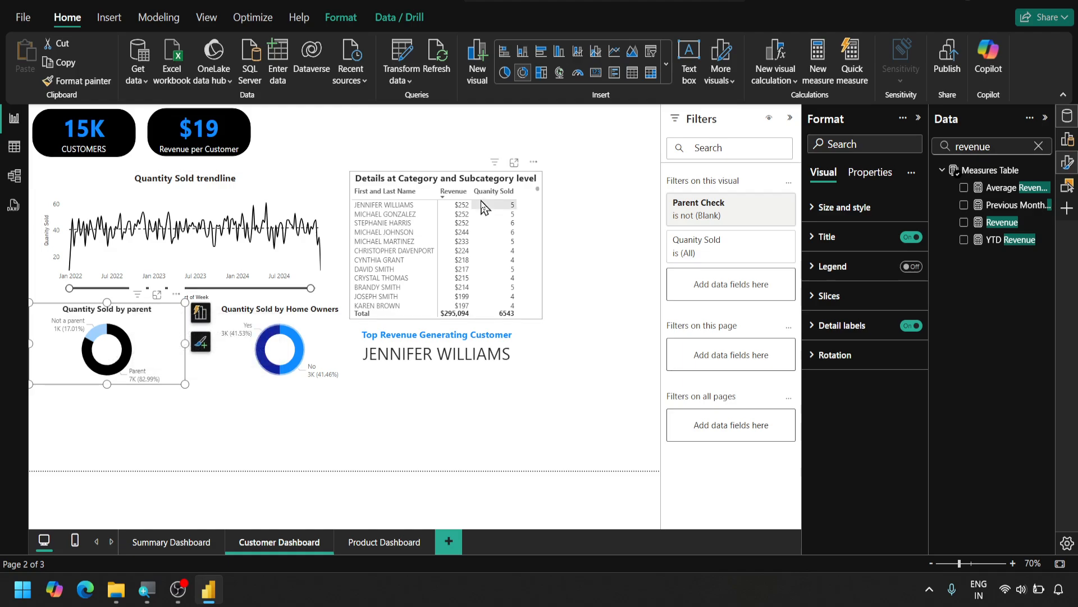
left_click(102, 337)
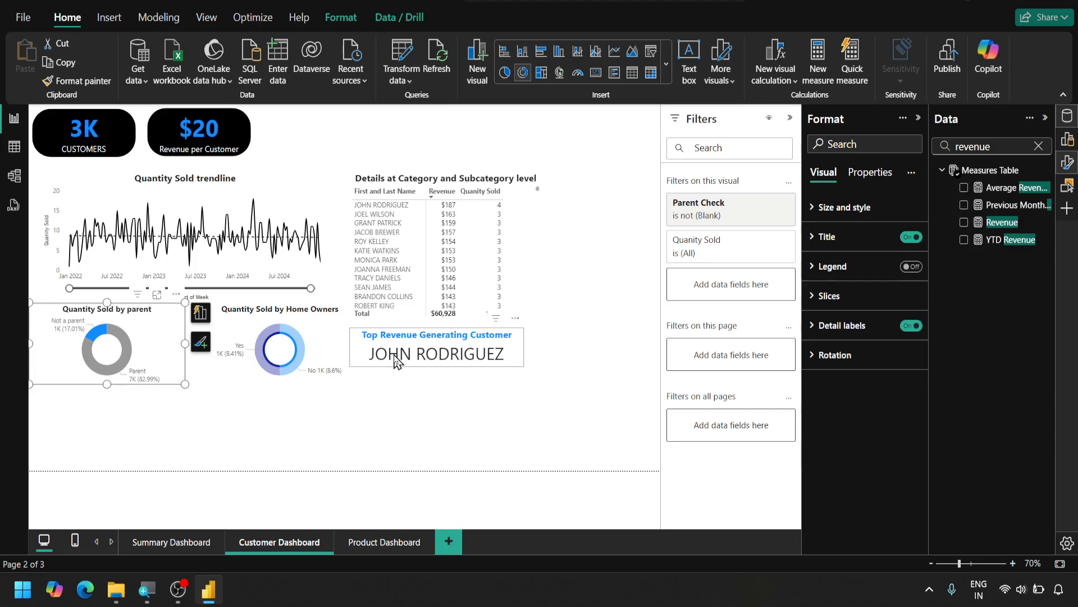
left_click(95, 337)
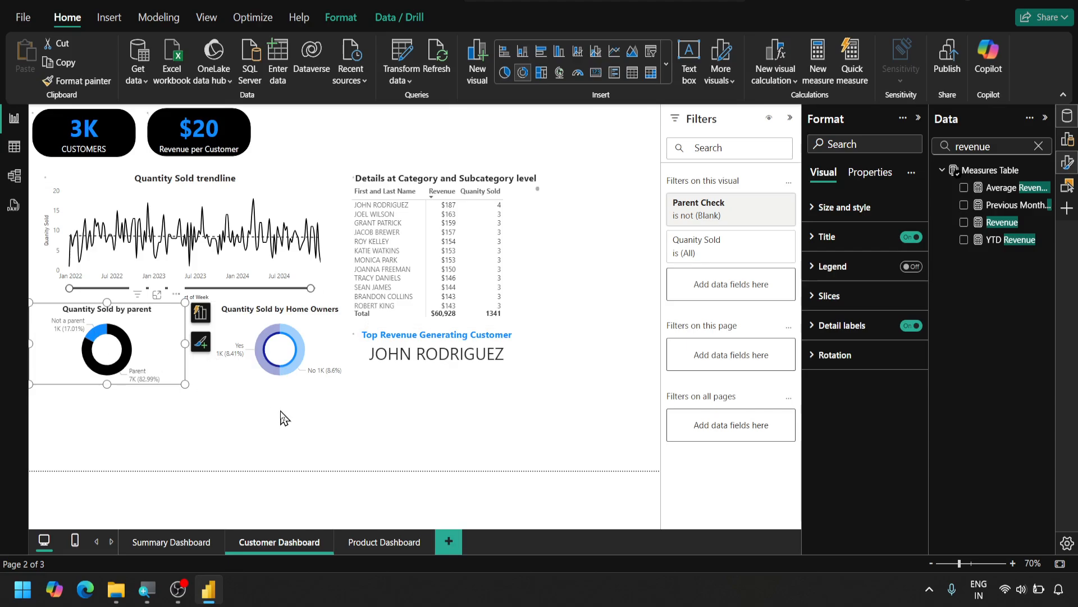
left_click(266, 350)
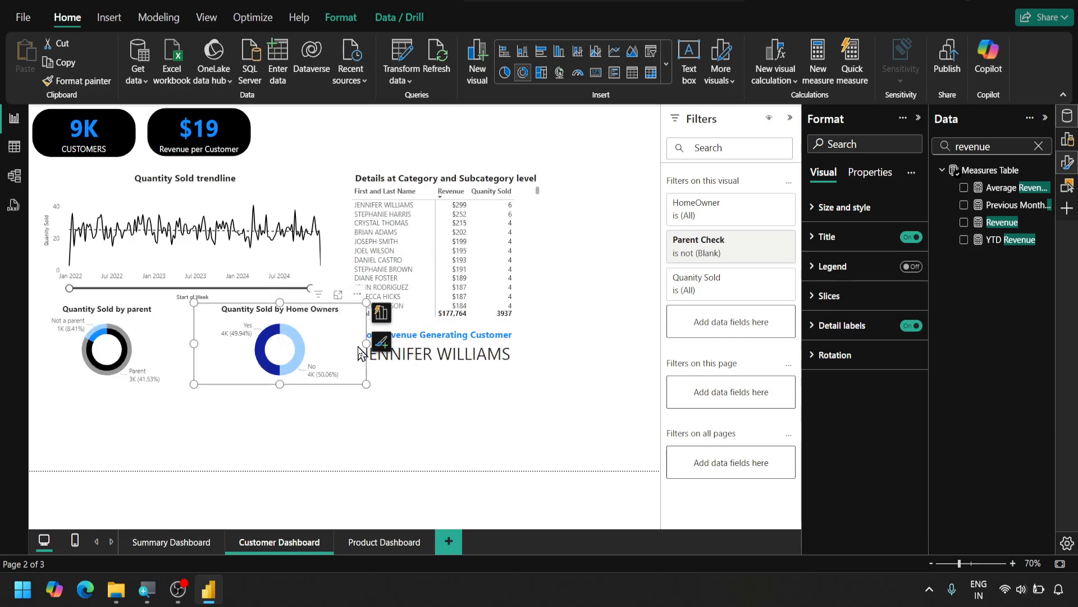
left_click(354, 448)
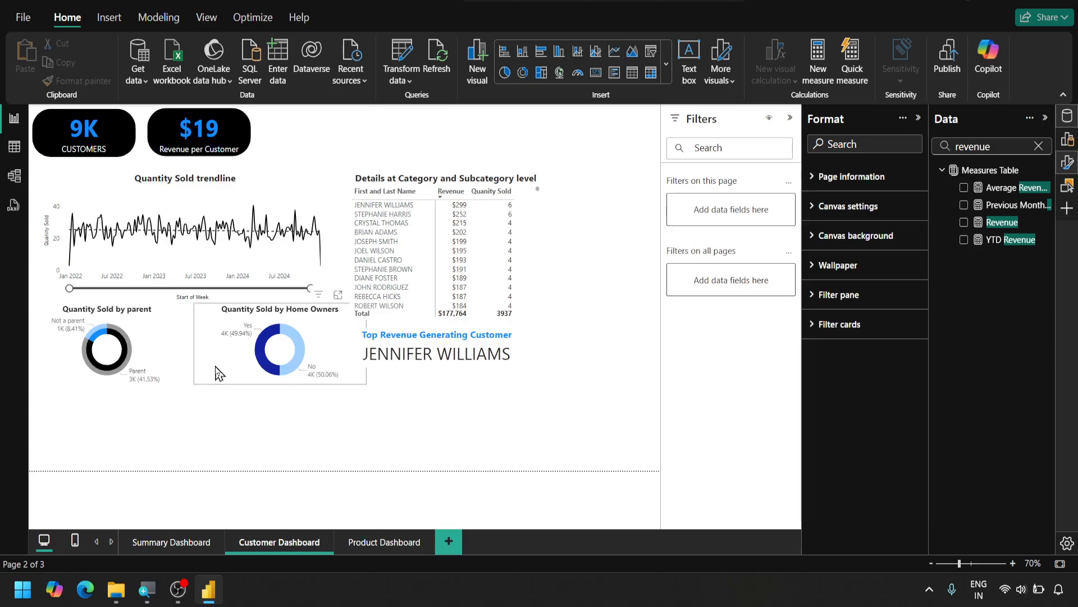
left_click(354, 378)
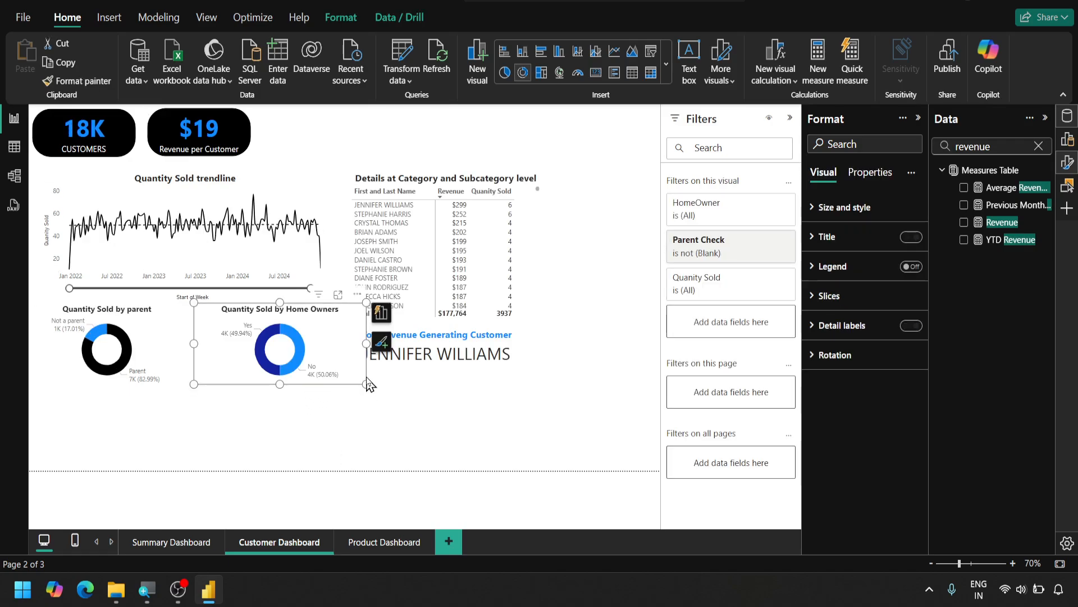
- Narrow the Quantity Sold by Home Owners donut slightly and shift the top customer card clear of it
mouse_move(361, 344)
left_mouse_down()
mouse_move(341, 346)
mouse_move(355, 344)
left_mouse_up()
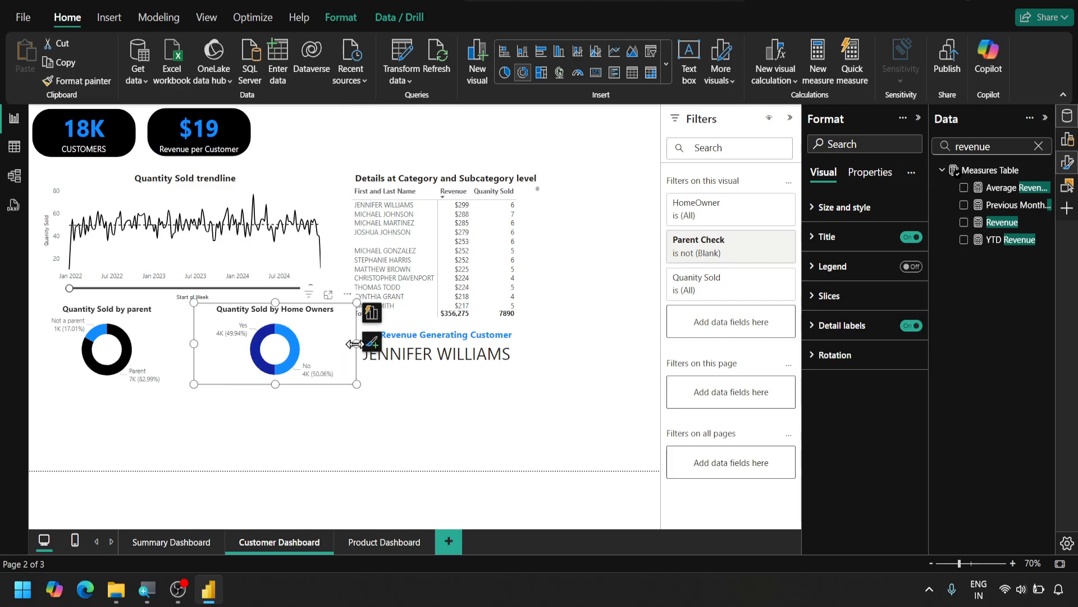
left_click(392, 410)
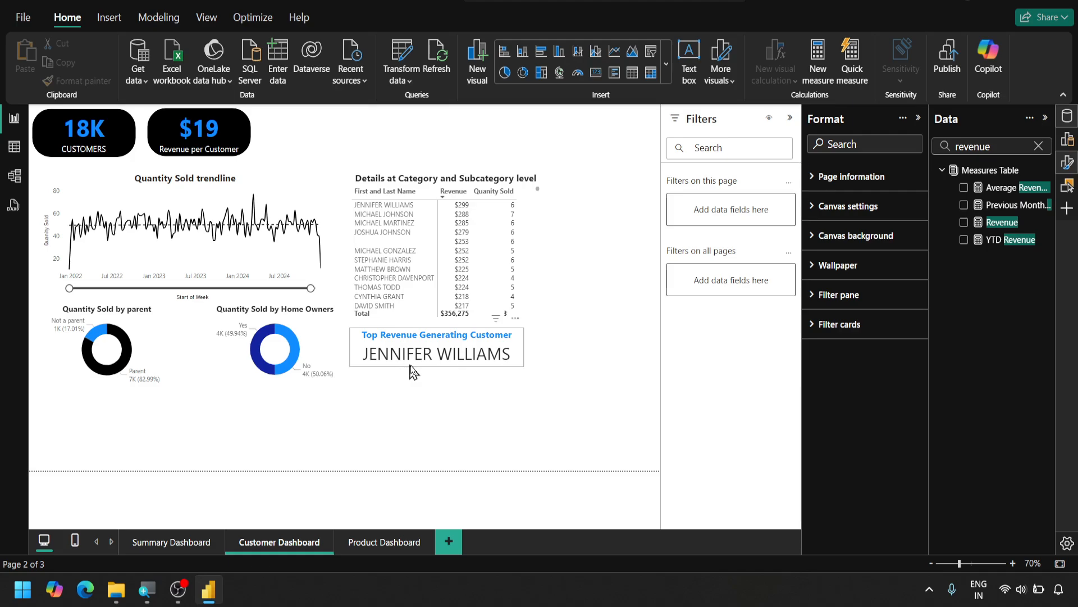
left_click_drag(414, 371, 421, 375)
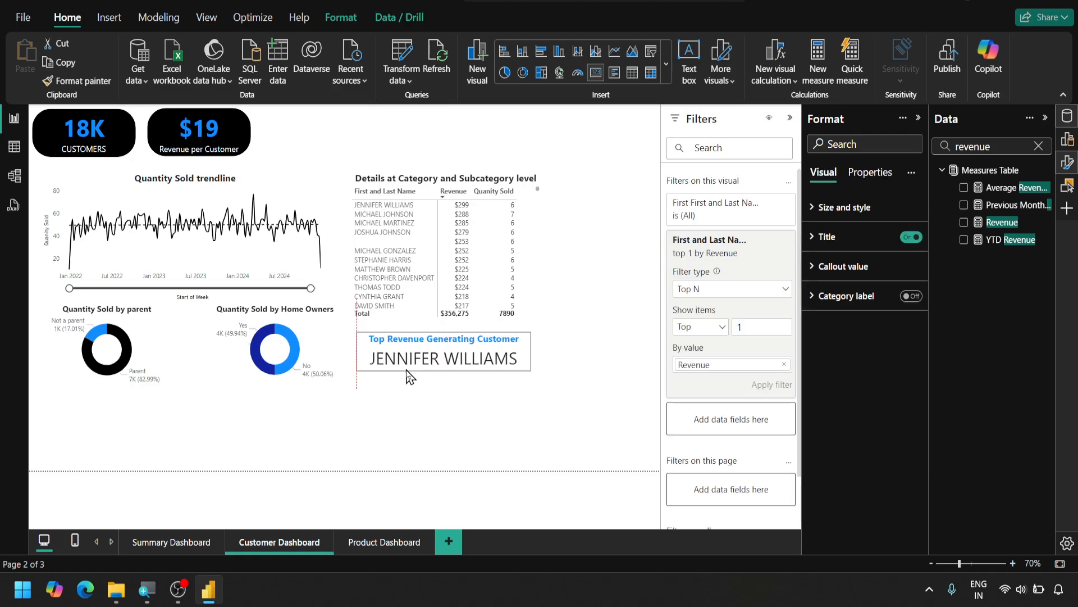
left_click(428, 423)
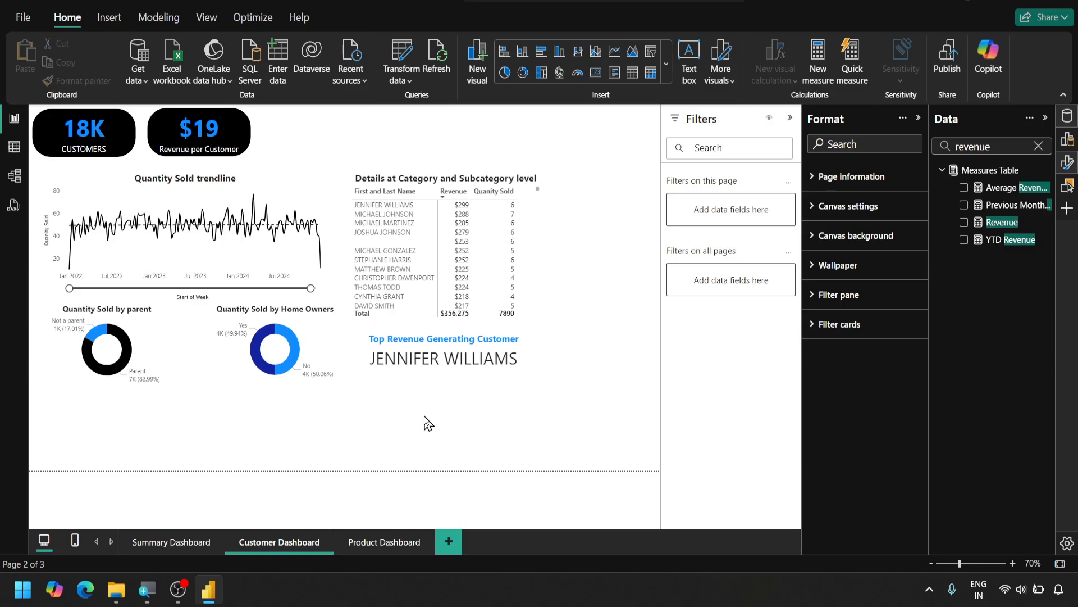
- Duplicate the Top Revenue Generating Customer card and place the copy directly below the original
left_click(476, 374)
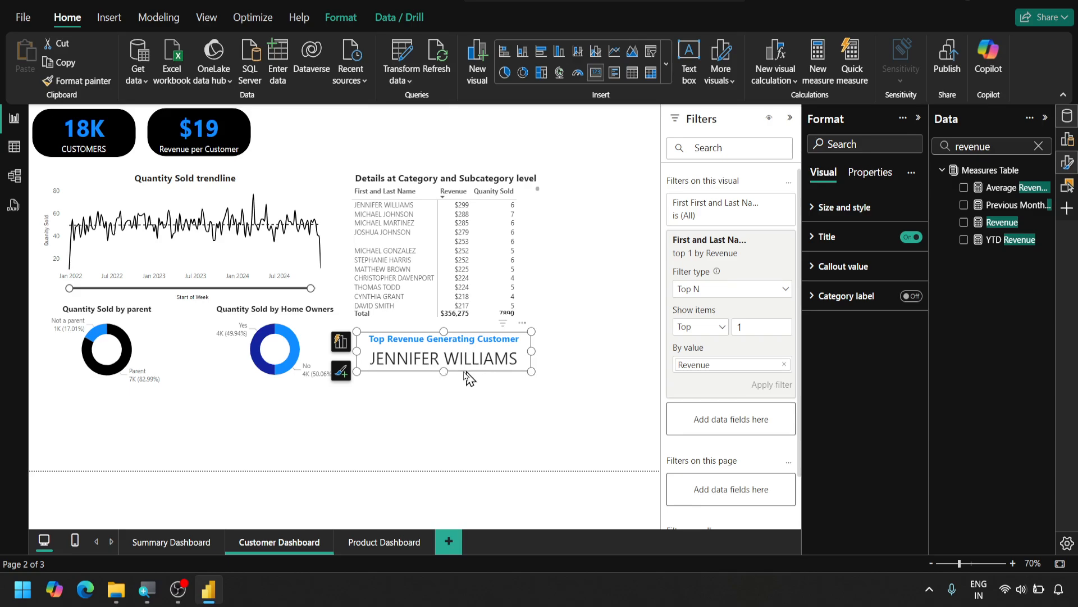
key("ctrl+c")
key("ctrl+v")
left_click_drag(484, 387, 486, 410)
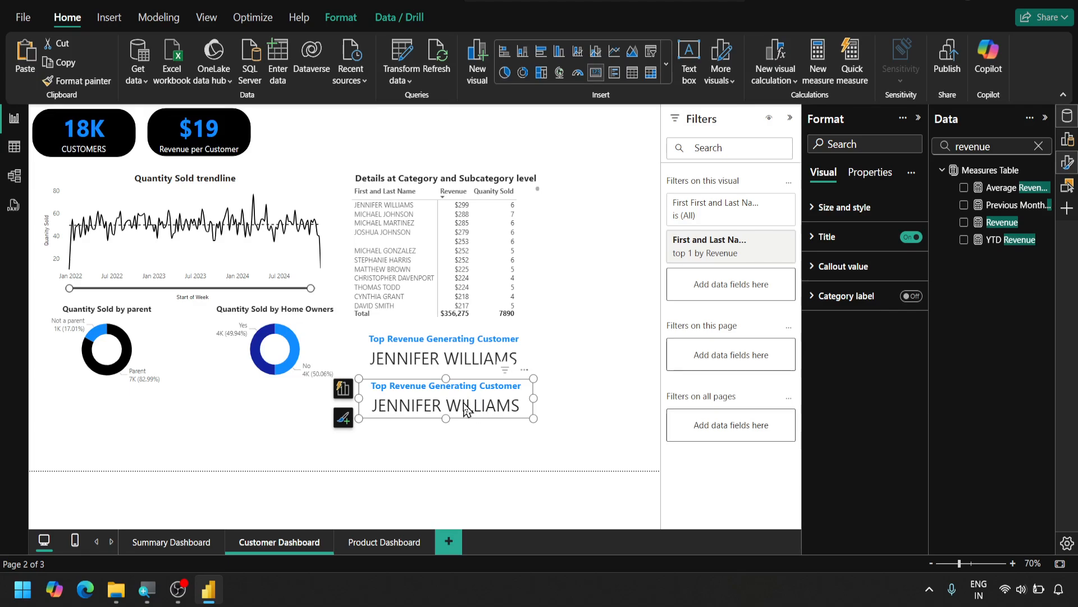
- Remove the First and Last Name field from the copied card's data
left_click(342, 420)
left_click(345, 390)
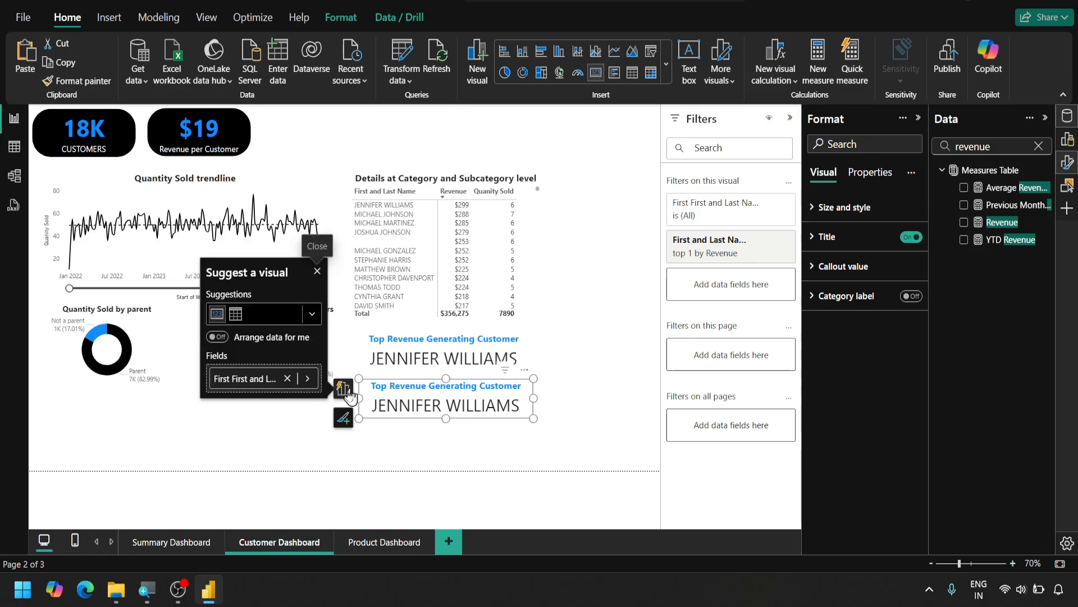
left_click(289, 382)
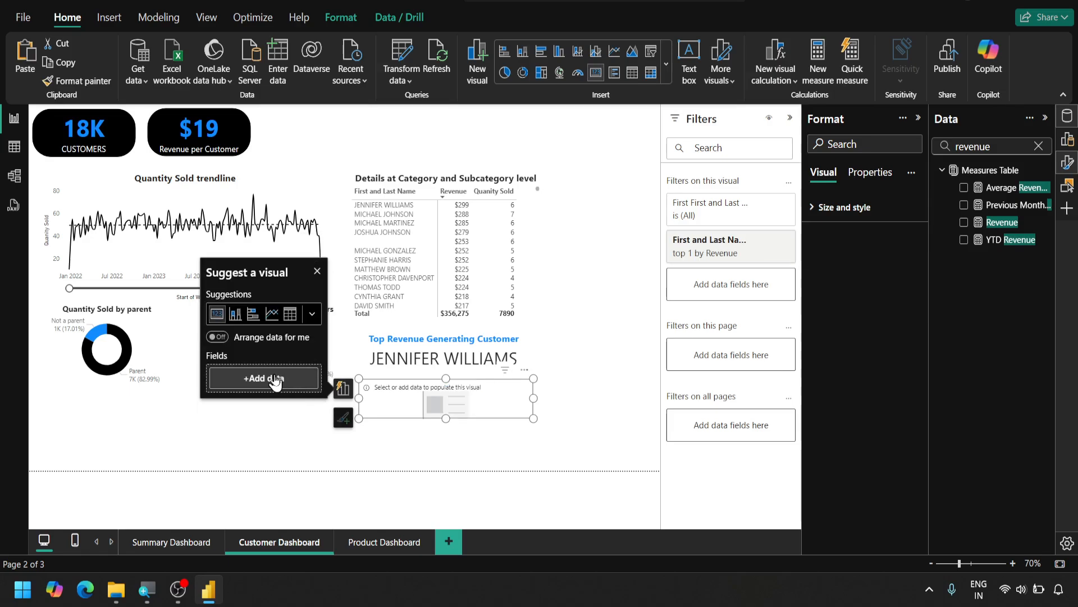
- Add the Revenue measure to the empty copied card and close its data suggestions
left_click(276, 377)
type("revenue")
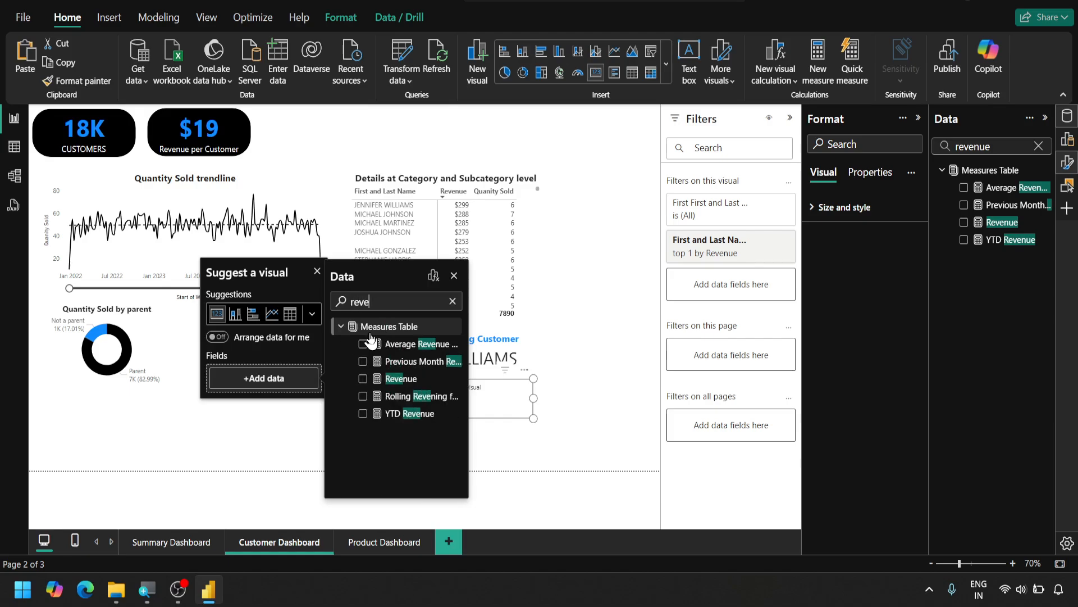
left_click(363, 379)
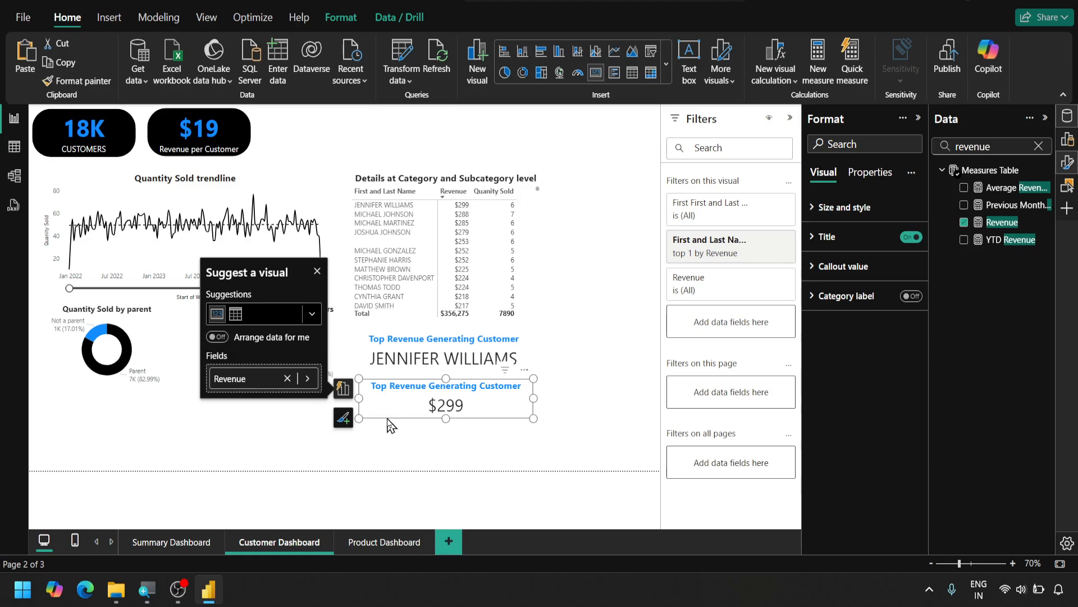
left_click(316, 271)
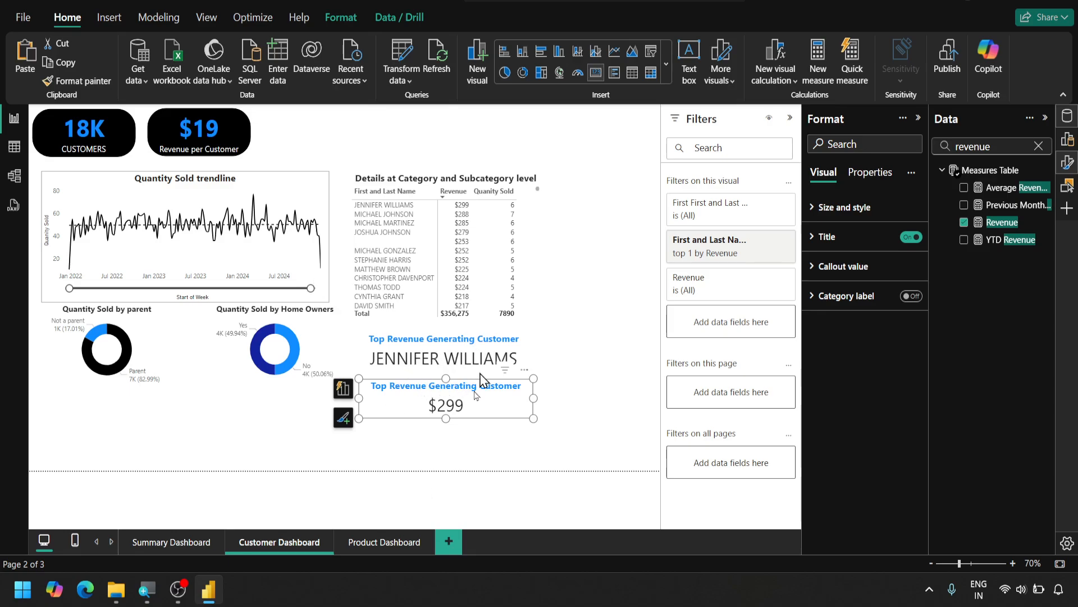
left_click(454, 447)
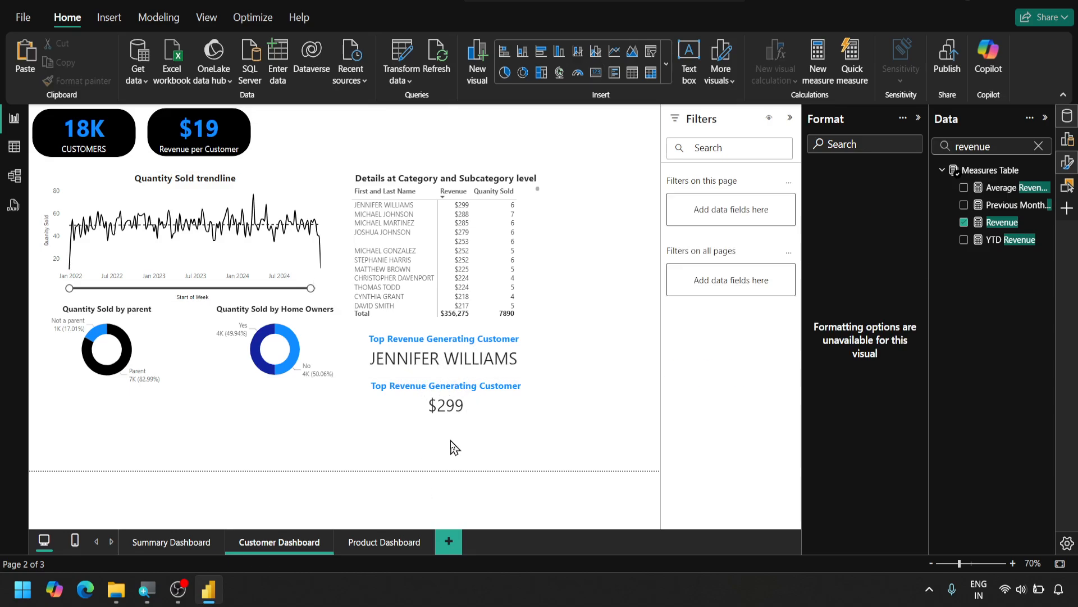
- Change the title of the copied $299 card to "Highest Revenue generated by customer"
left_click(446, 391)
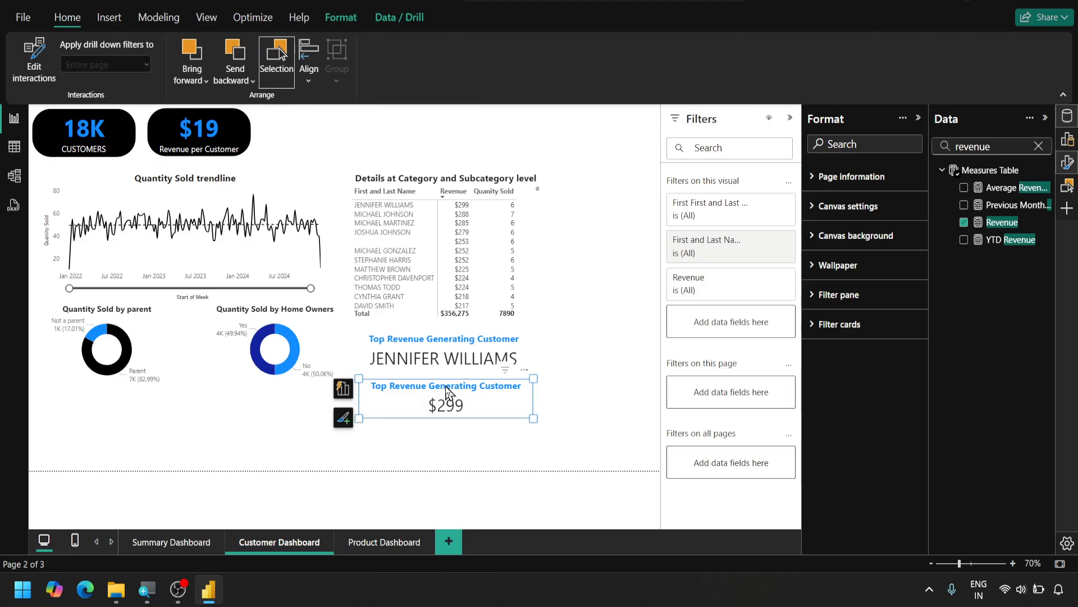
left_click(446, 385)
key("Tab")
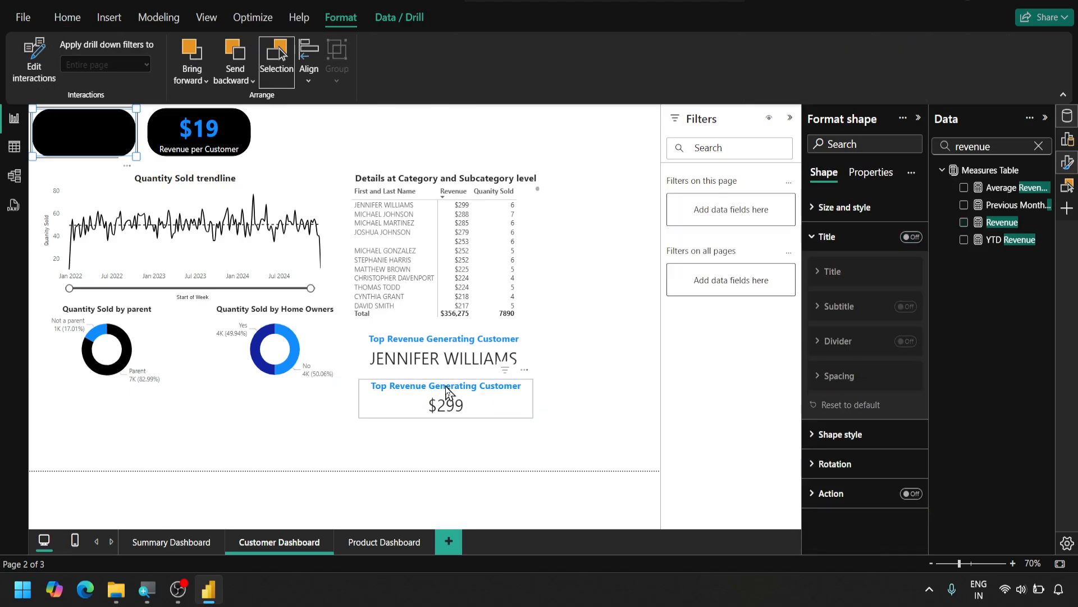
left_click(446, 387)
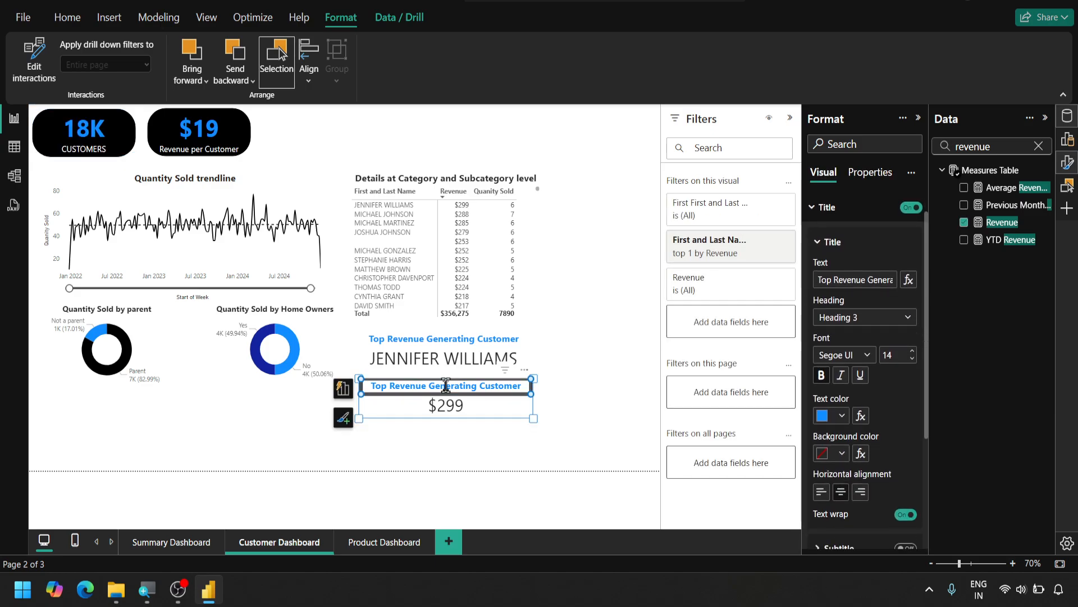
double_click(521, 386)
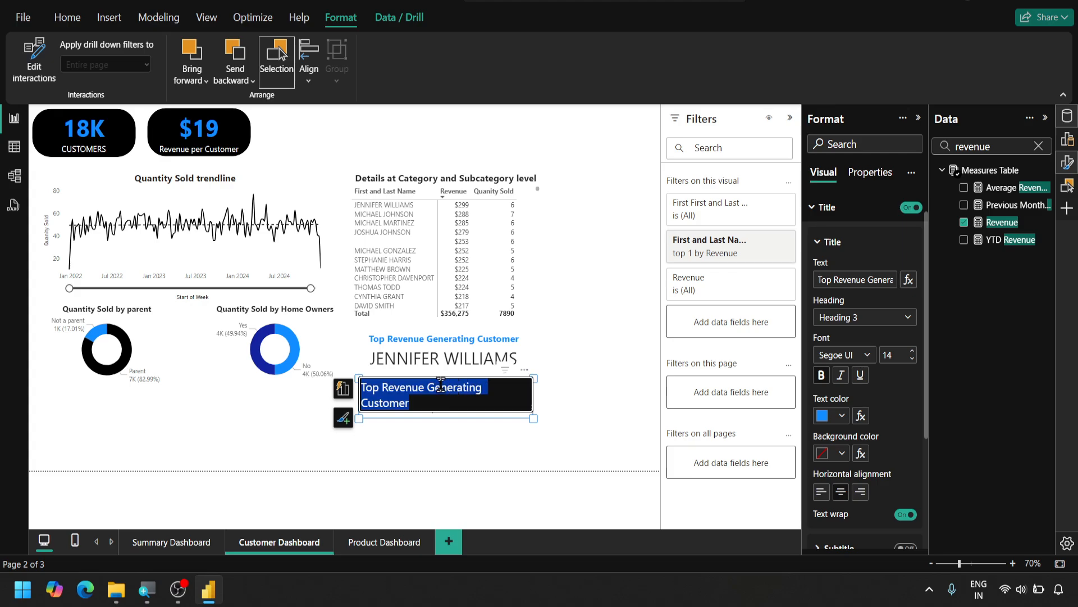
type("Highes")
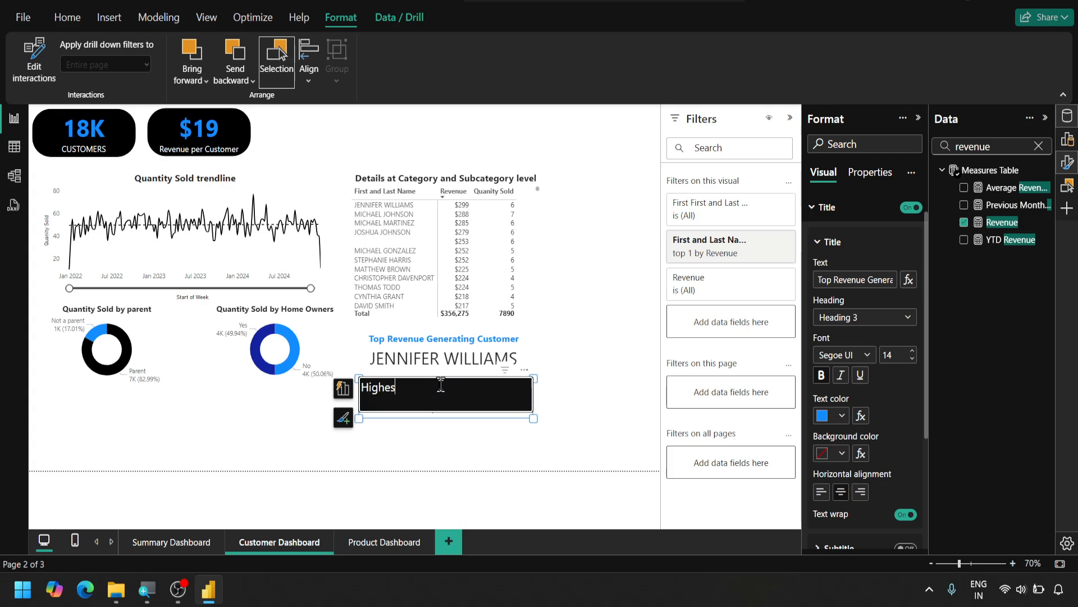
type("t Reve")
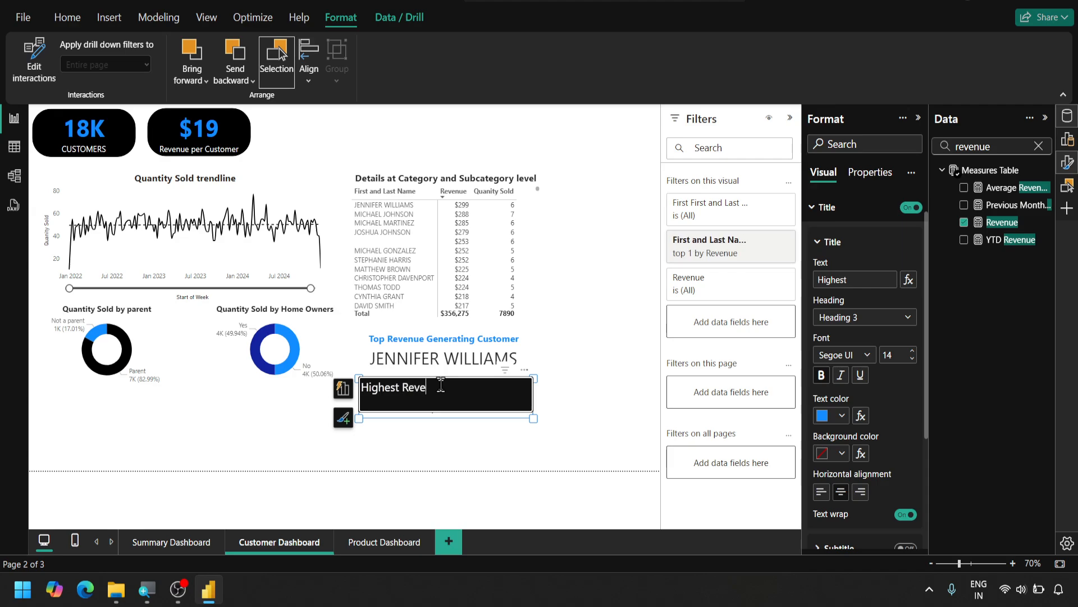
type("nues")
key("BackSpace")
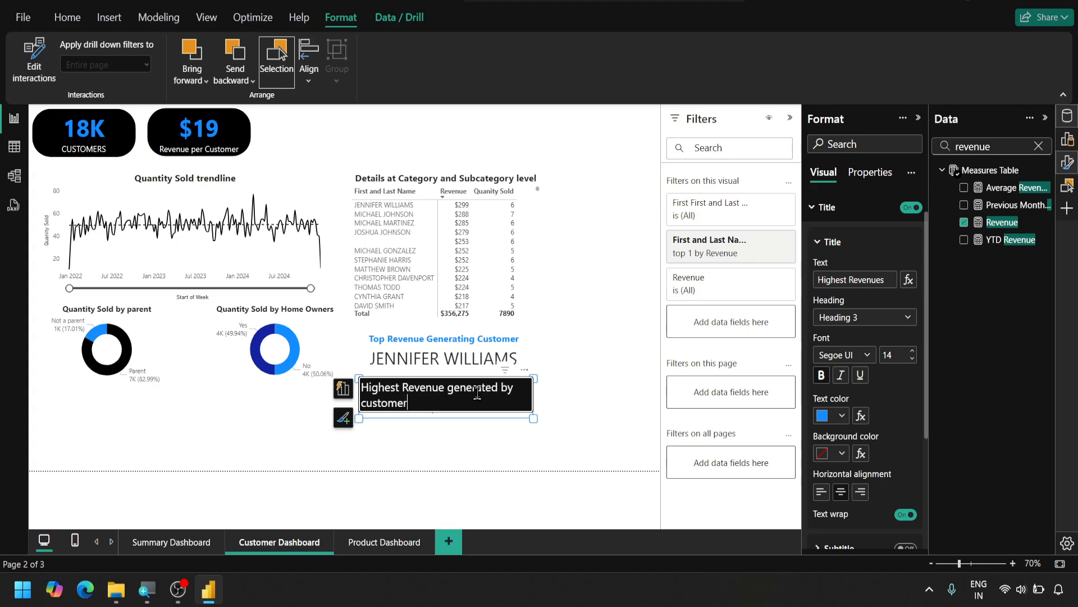
key("Return")
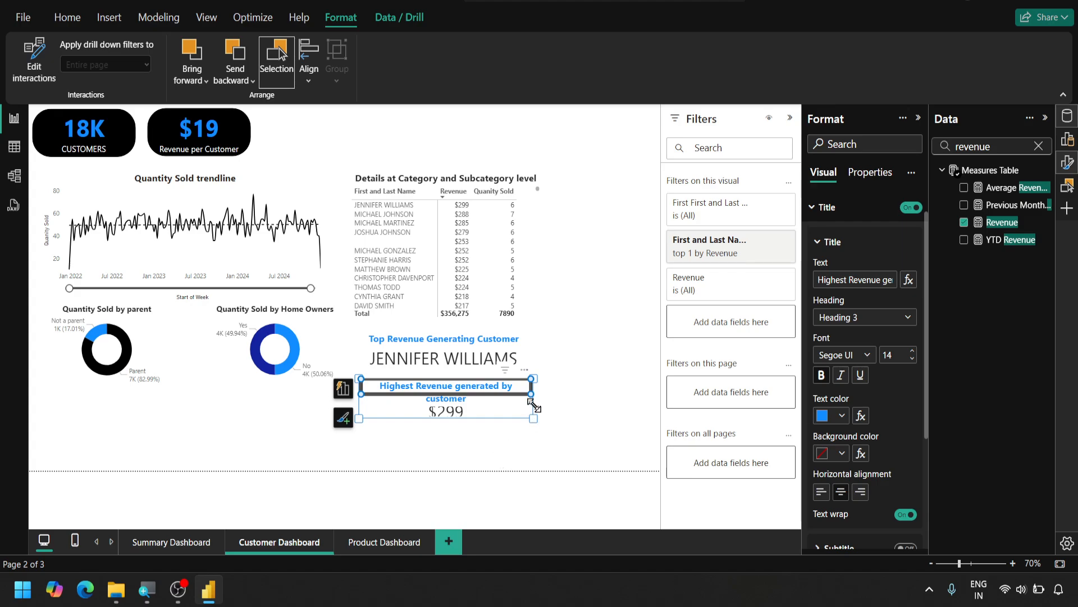
- Increase the height of the Highest Revenue generated by customer card so its value fits below the two-line title
left_click(474, 440)
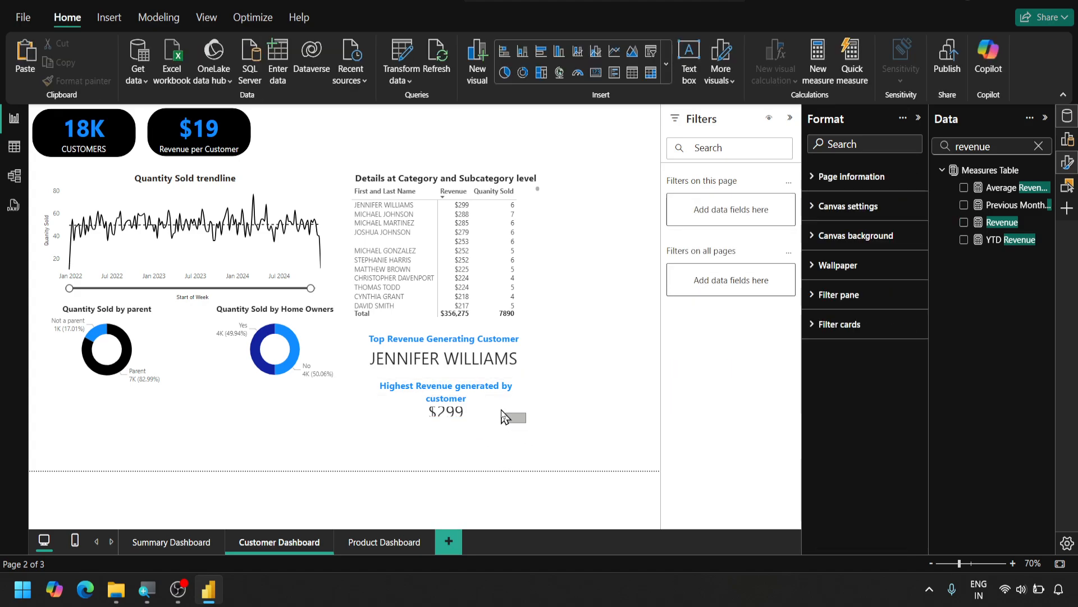
left_click(526, 413)
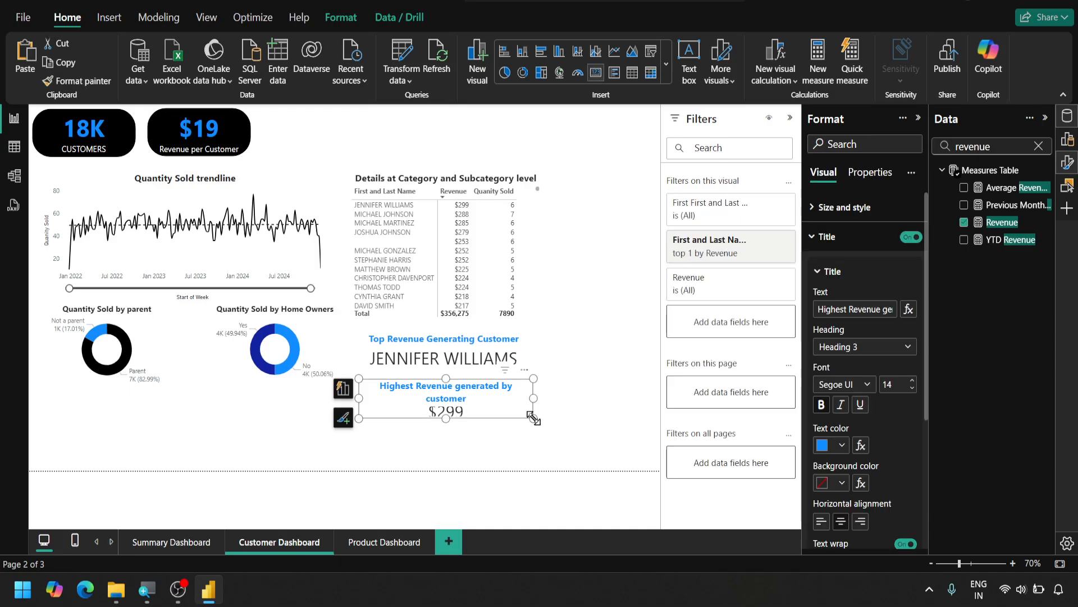
left_click_drag(534, 419, 539, 438)
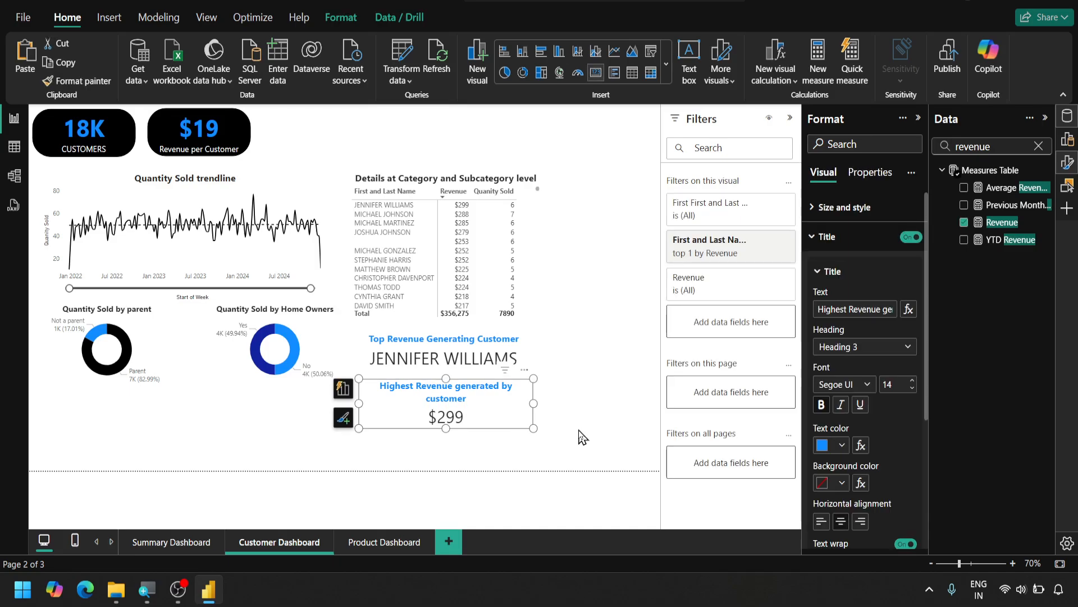
left_click(582, 436)
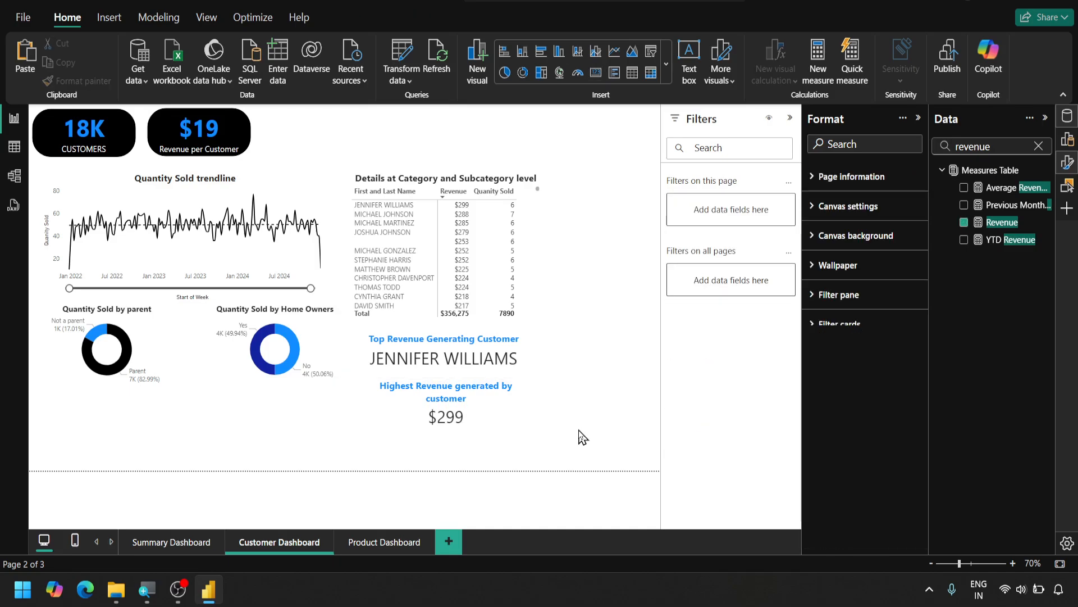
- Duplicate the Highest Revenue generated by customer card, place the copy directly below it, and move the original up against the top customer card
left_click(512, 415)
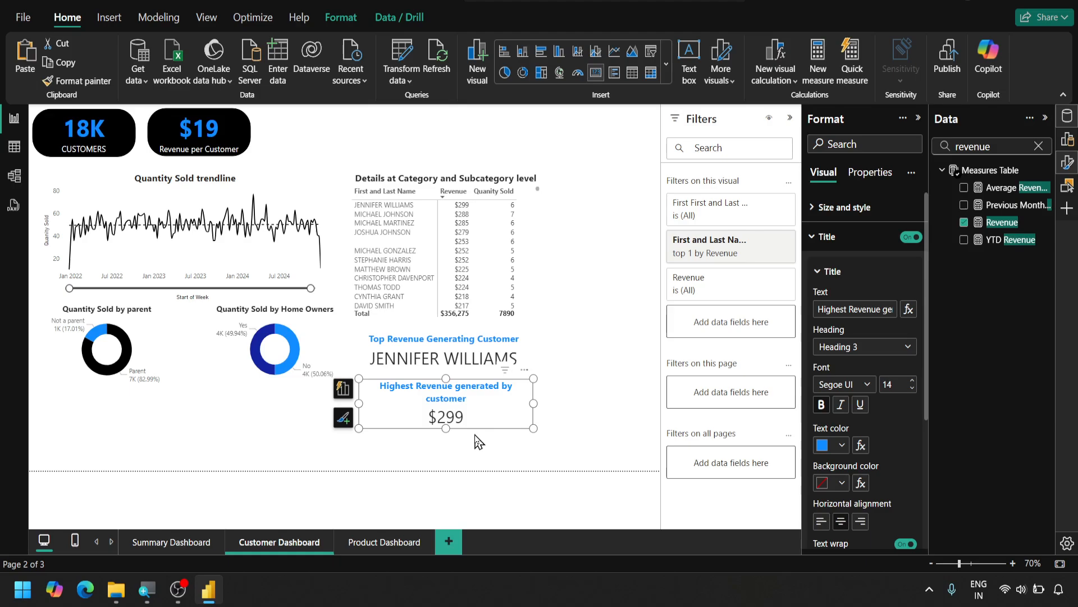
key("ctrl+v")
left_click_drag(490, 419, 484, 465)
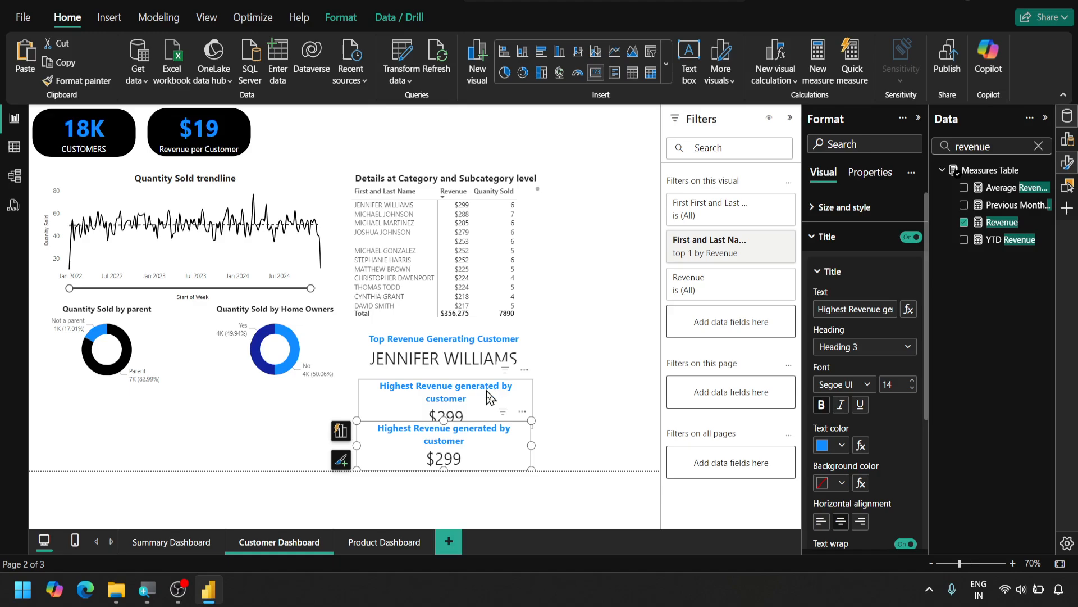
left_click_drag(486, 382, 484, 385)
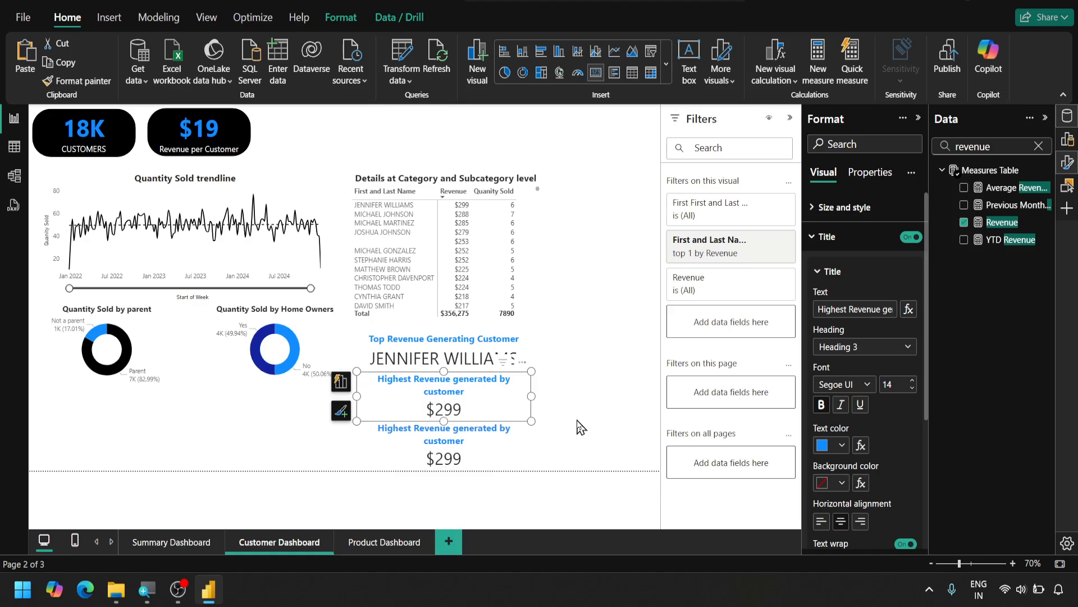
left_click(577, 419)
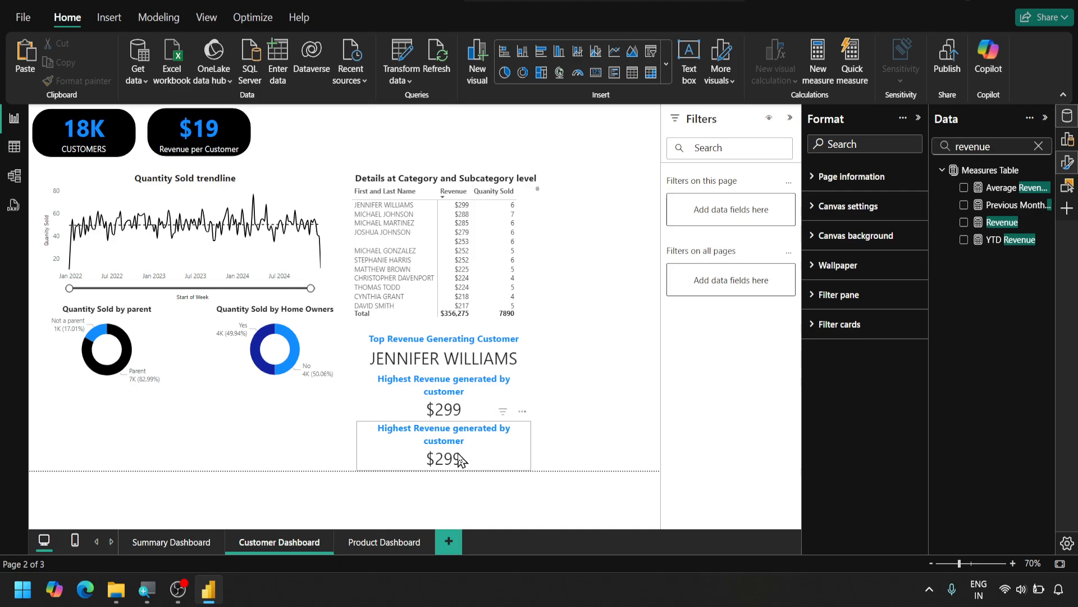
- Replace the Revenue field in the lowest card with the Quanity Sold measure
left_click(360, 428)
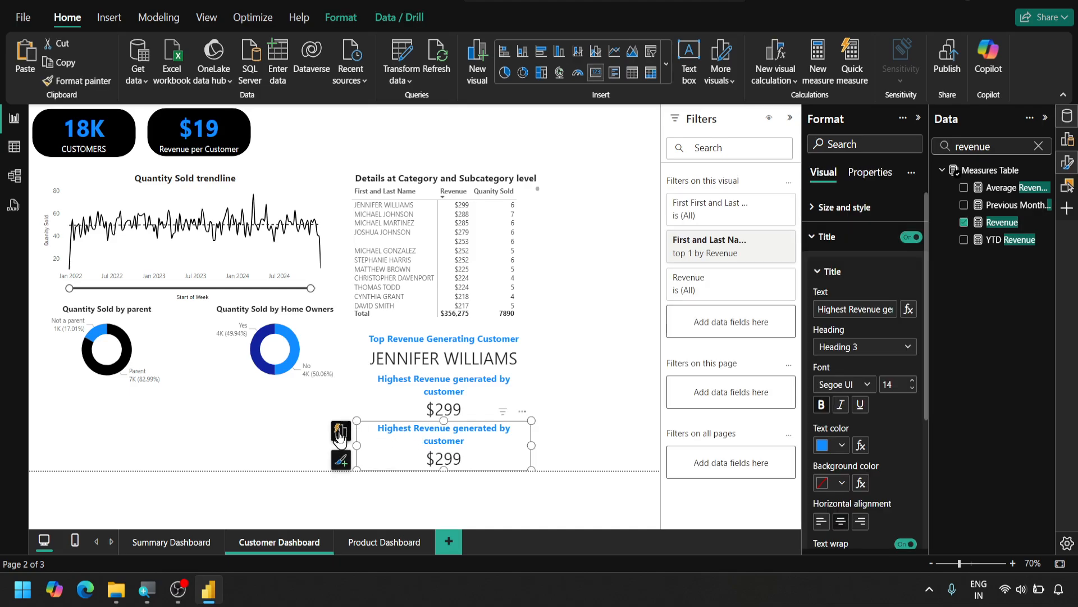
left_click(341, 431)
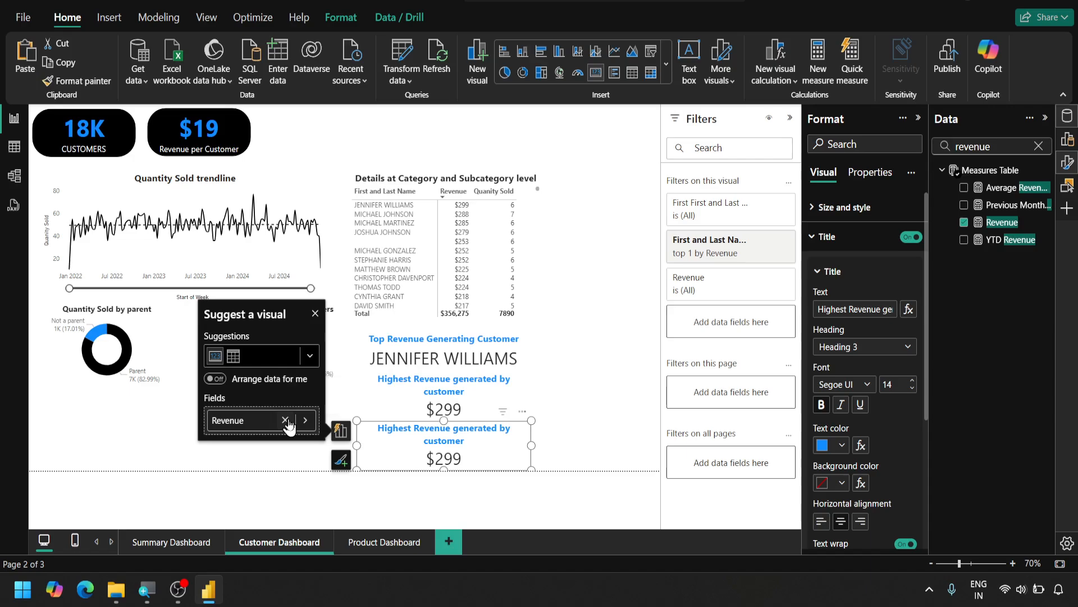
left_click(285, 420)
left_click(277, 423)
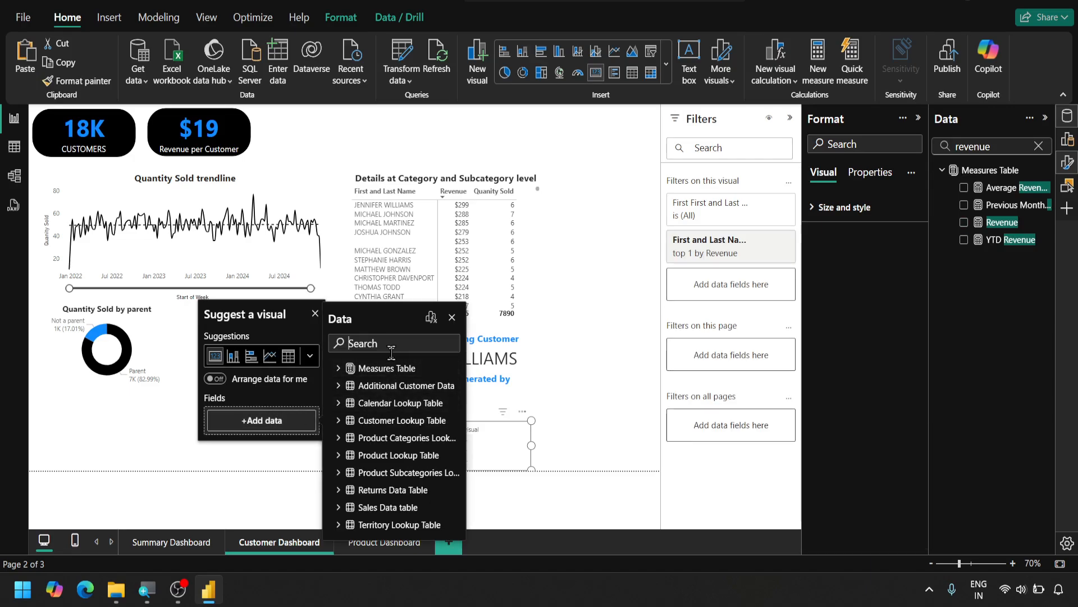
type("quan")
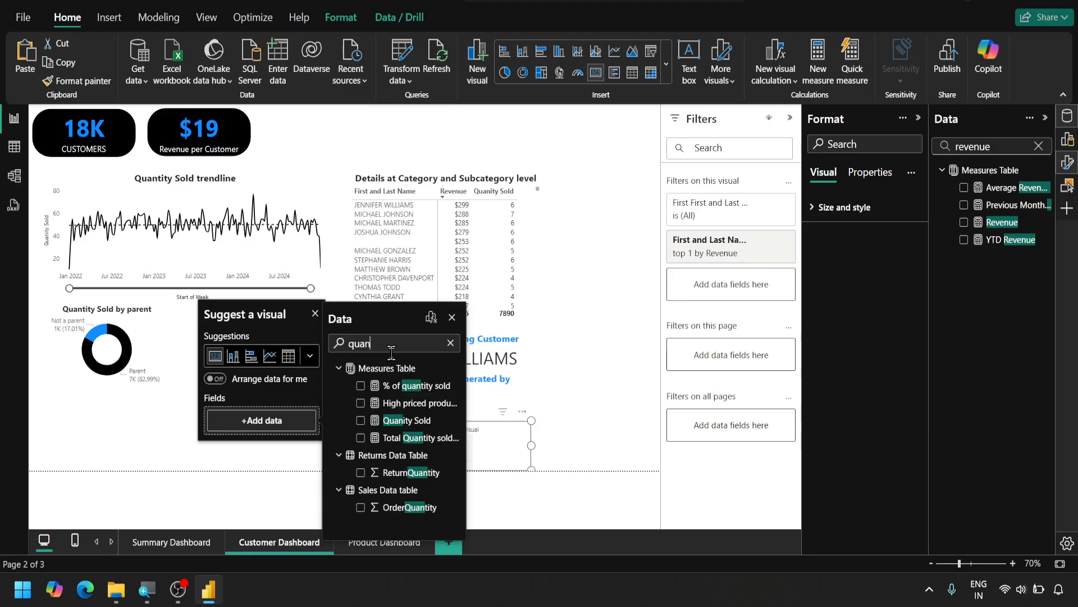
left_click(360, 421)
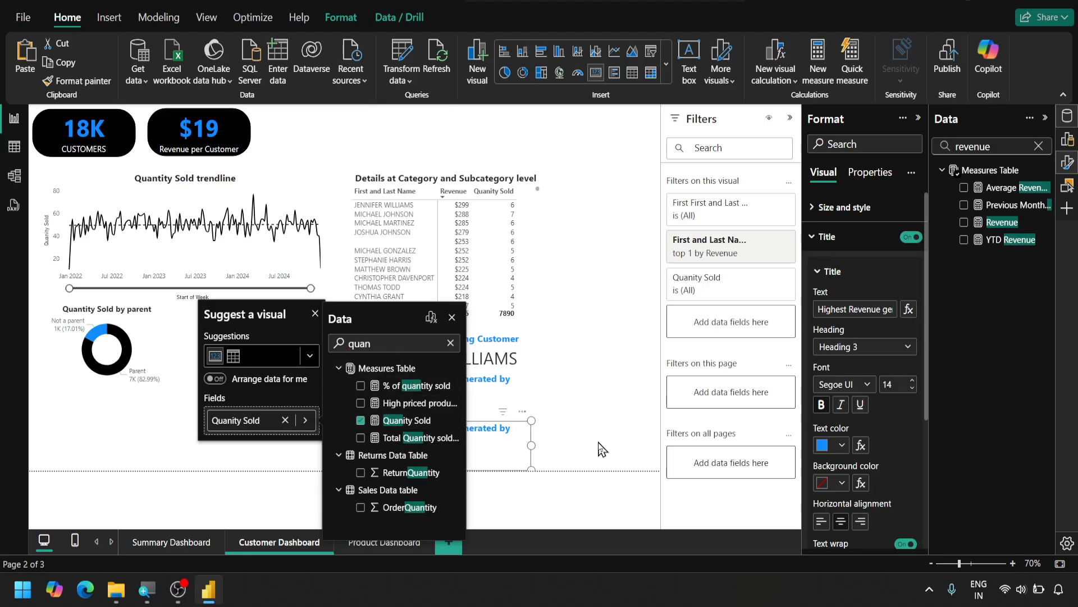
left_click(452, 317)
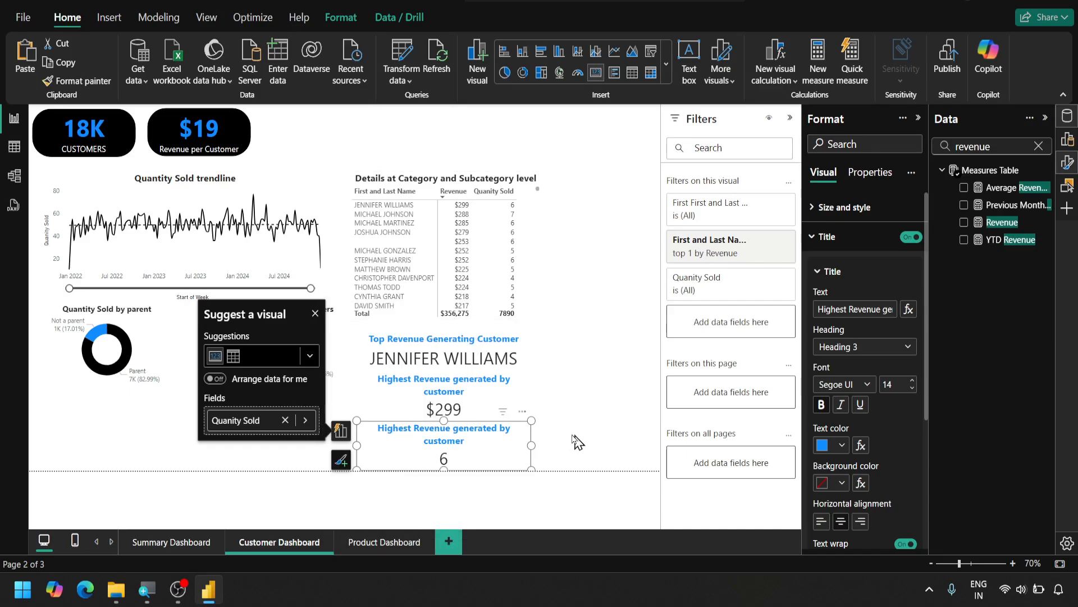
left_click(570, 434)
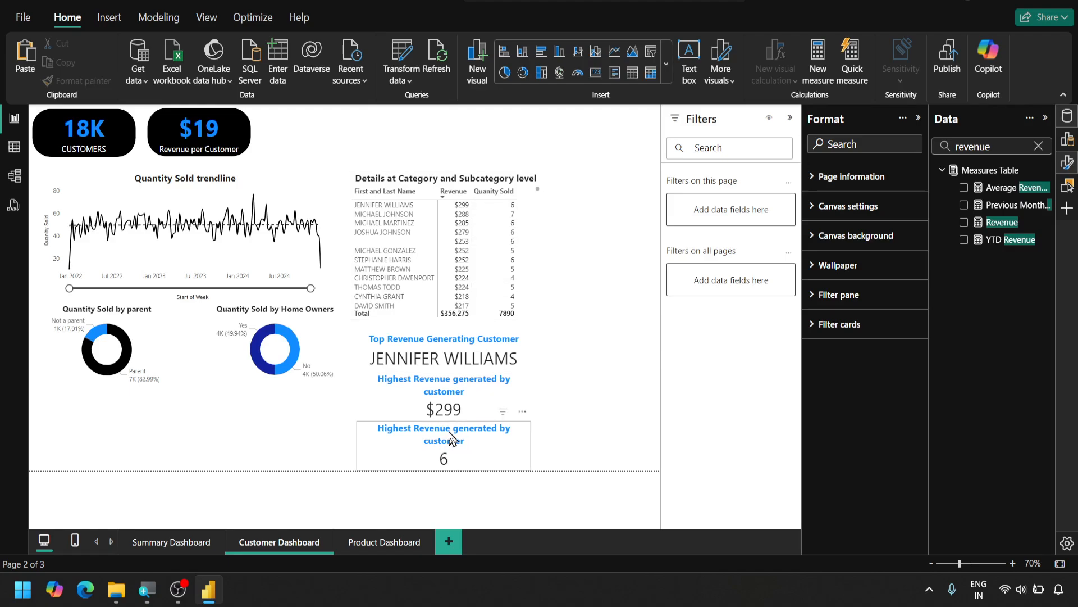
- Change the title of the lowest card, which holds Quanity Sold, to "Orders"
left_click(449, 437)
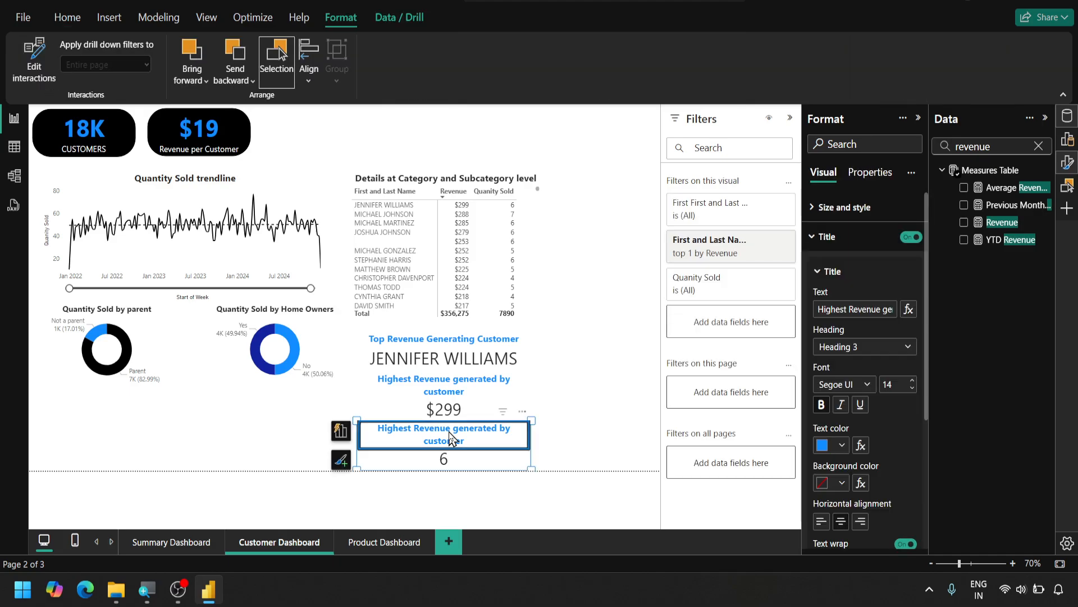
left_click(449, 432)
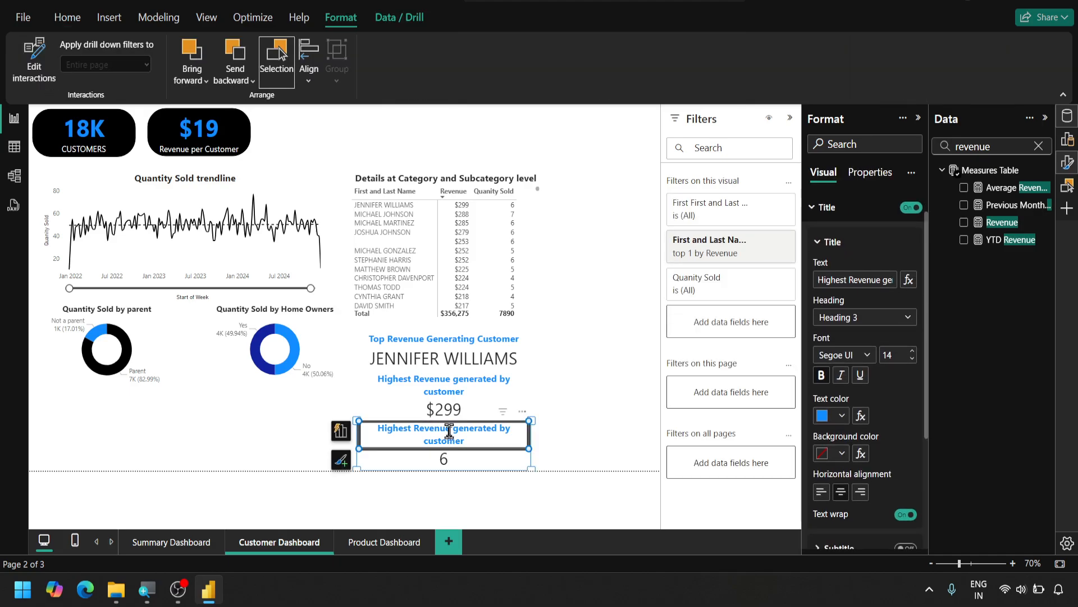
key("ctrl+a")
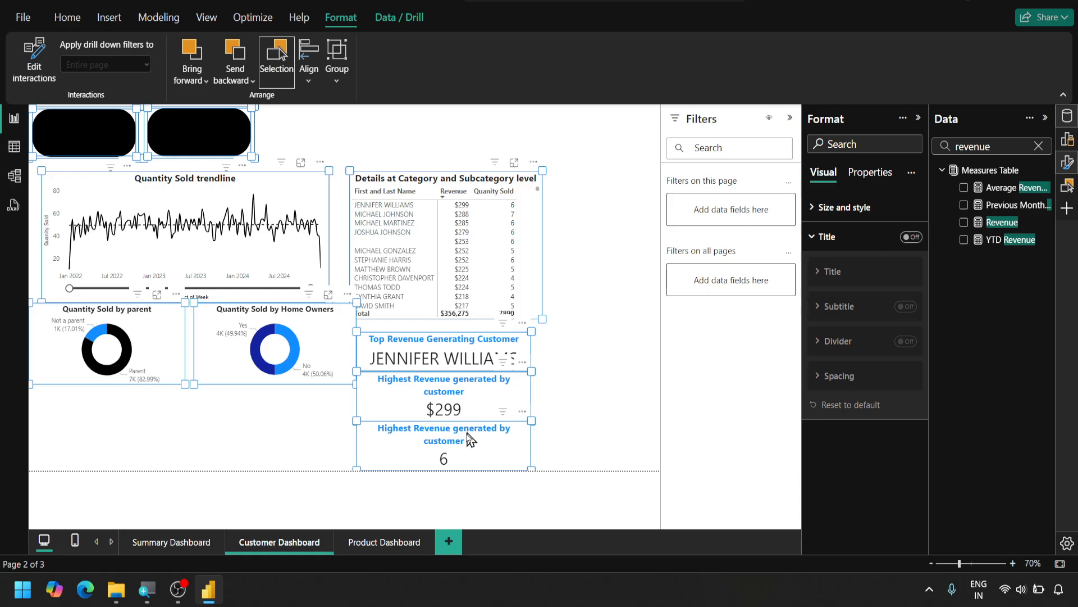
key("Escape")
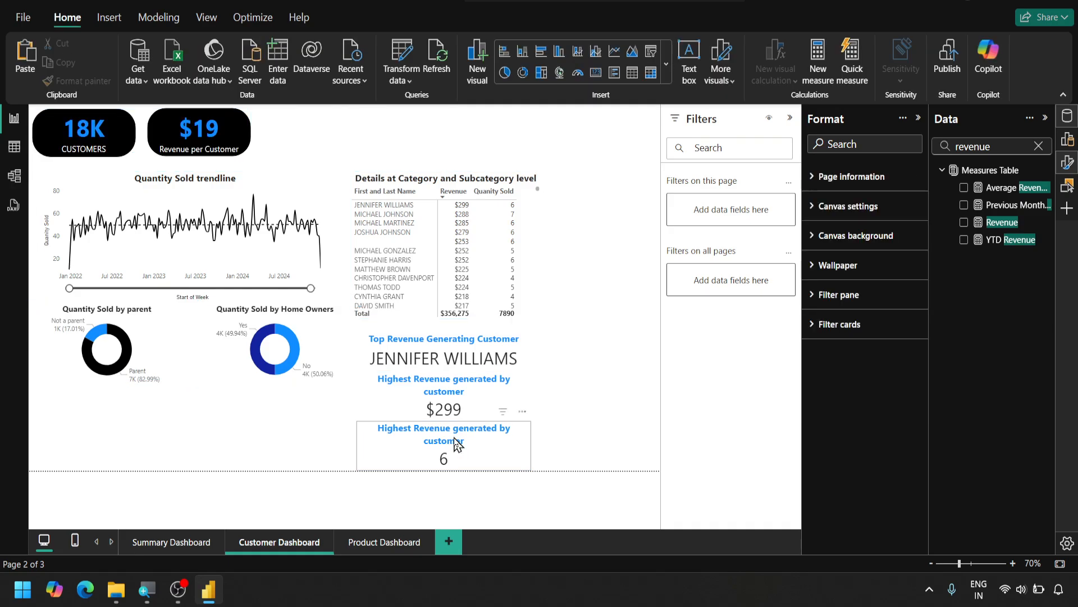
left_click(447, 449)
left_click(448, 446)
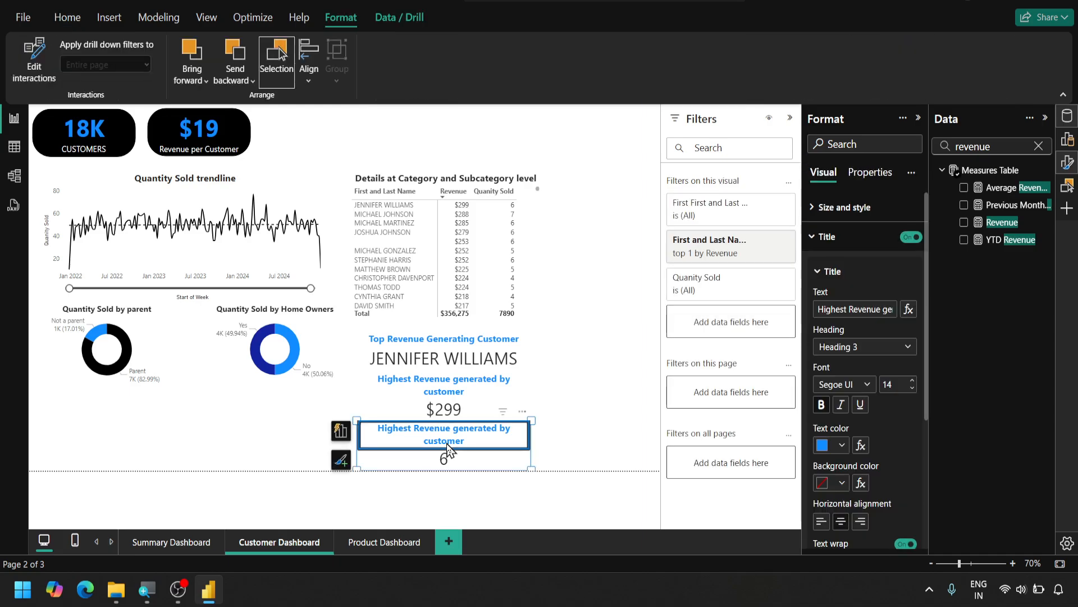
double_click(447, 444)
type("Orders")
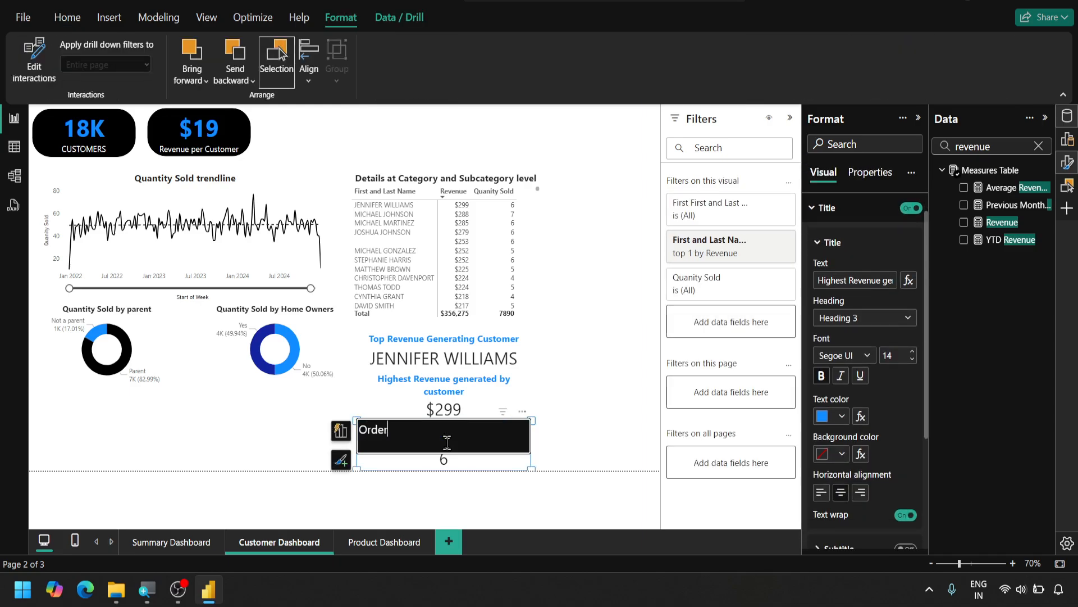
left_click(564, 451)
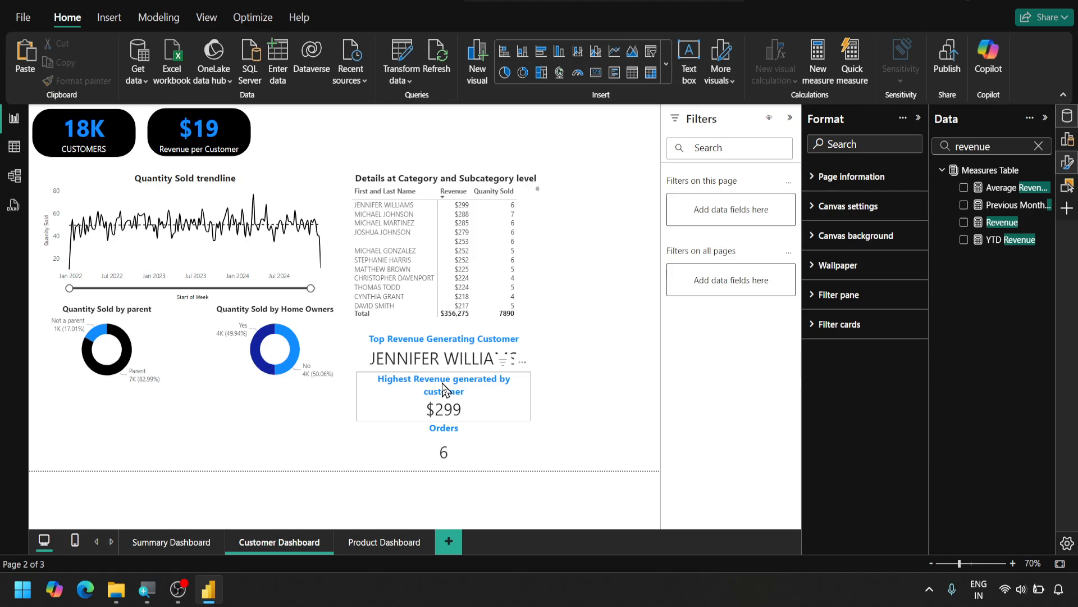
left_click(444, 388)
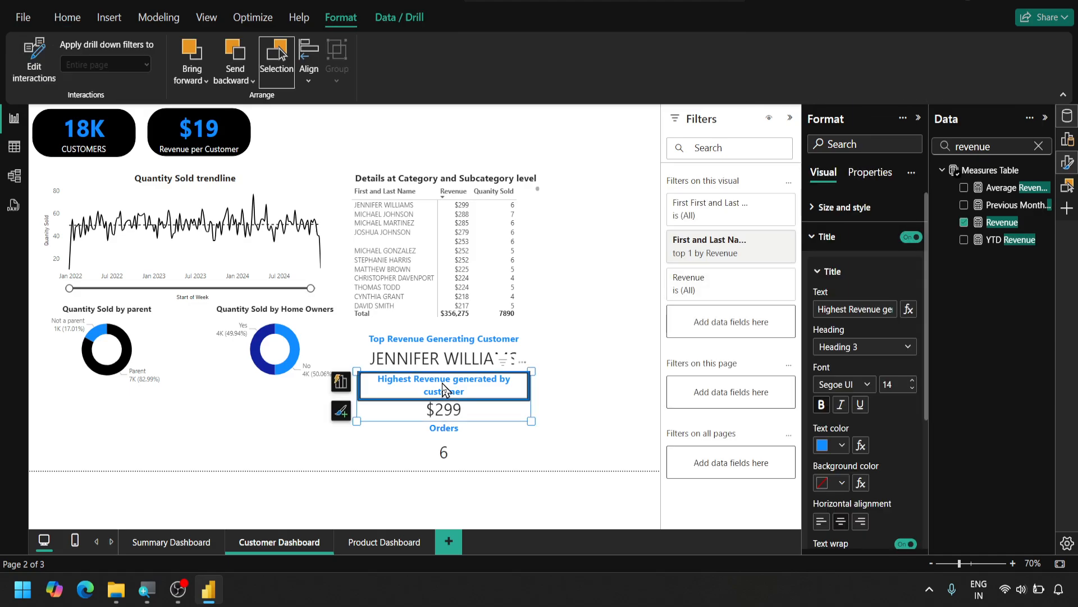
key("ctrl+a")
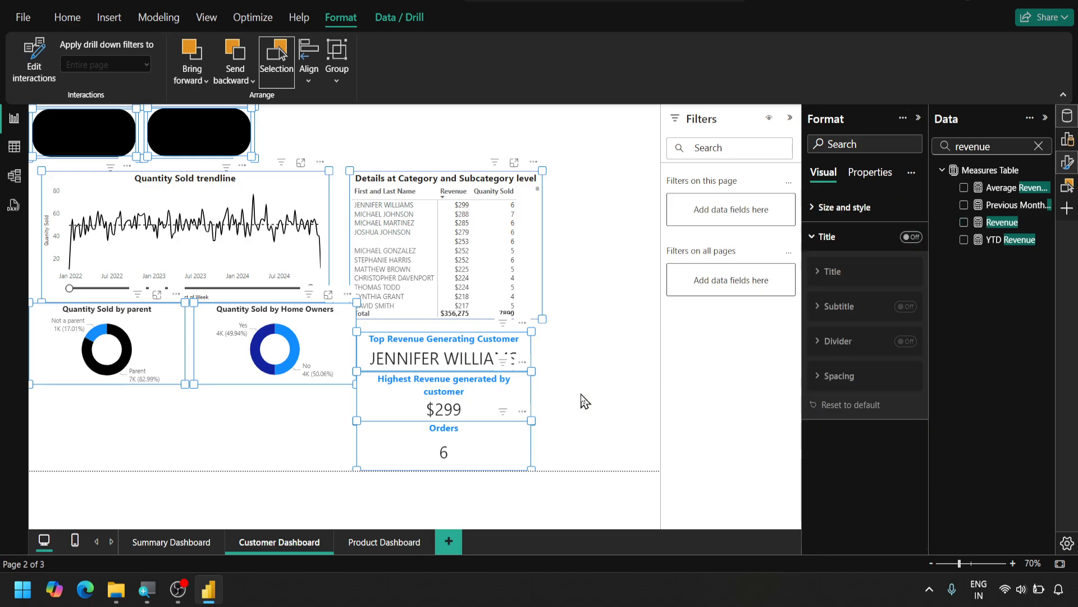
key("Escape")
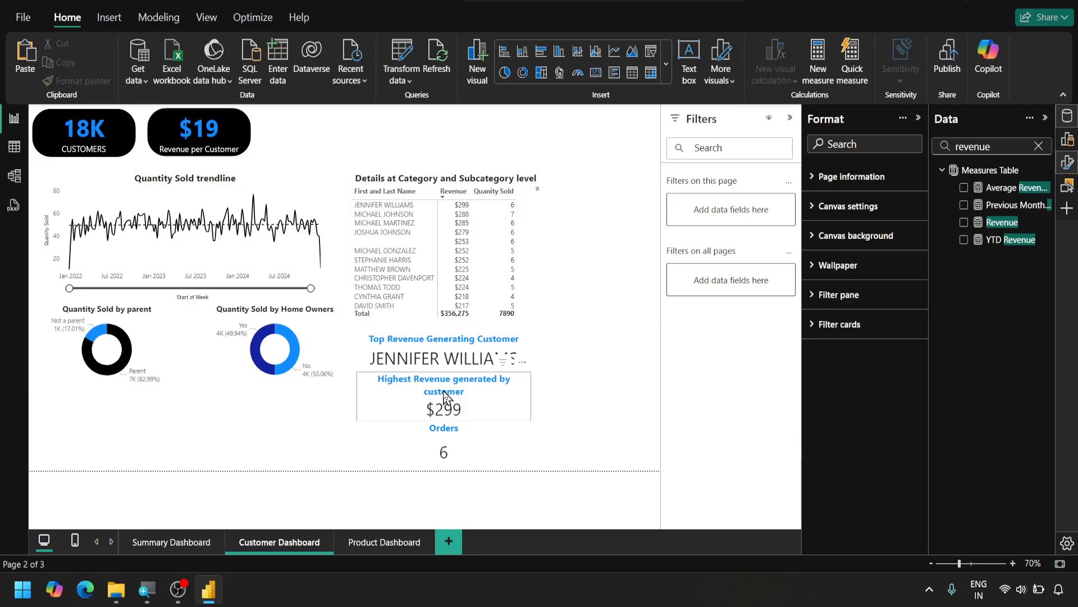
- Change the title of the Highest Revenue generated by customer card to "Revenue"
left_click(444, 396)
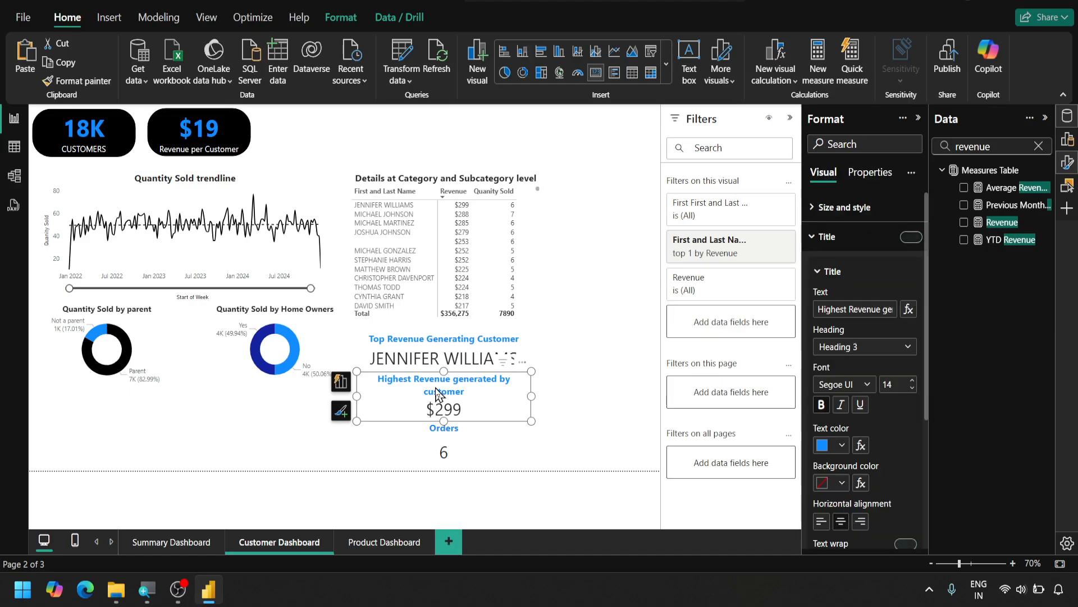
double_click(437, 390)
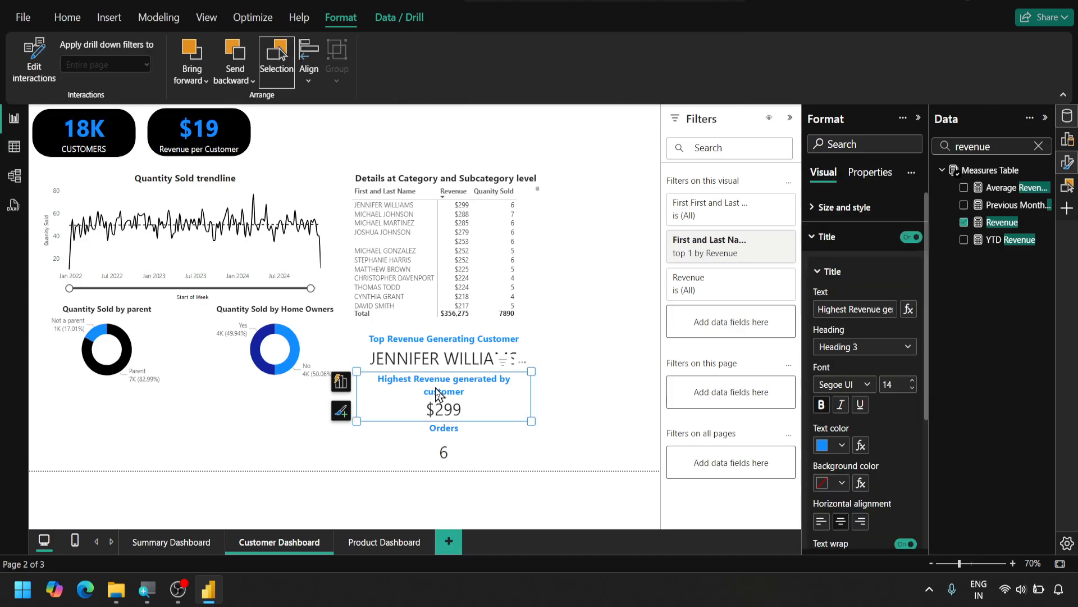
left_click(451, 393)
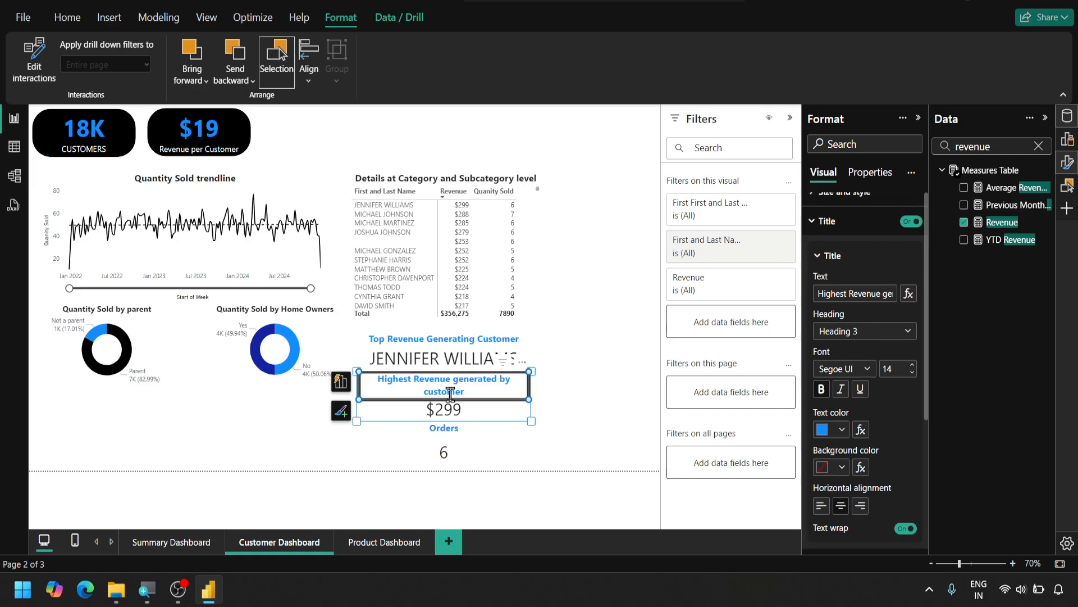
double_click(450, 394)
type("Re")
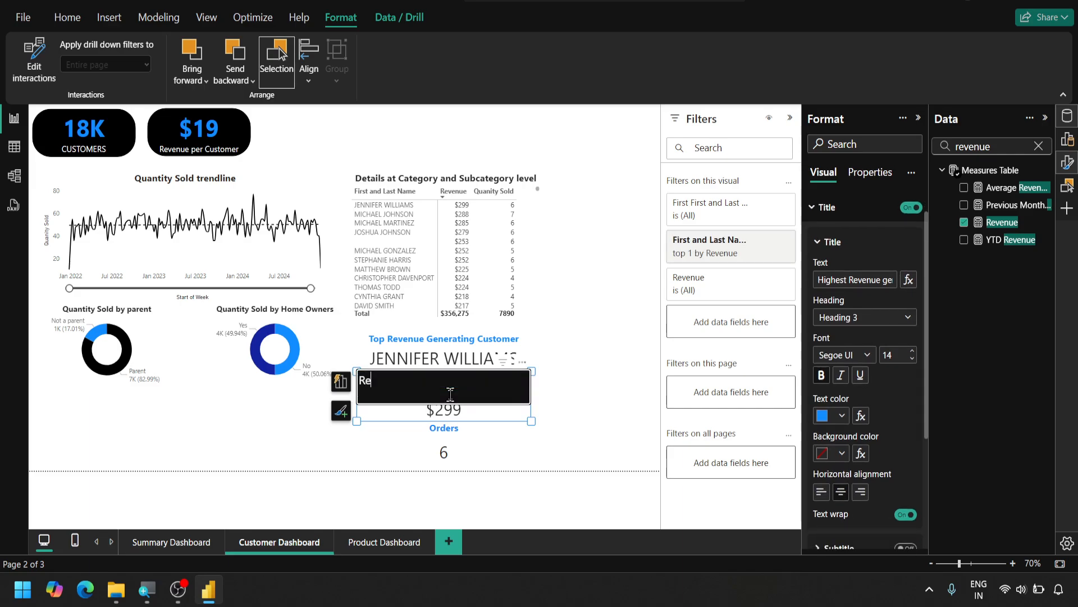
type("venue")
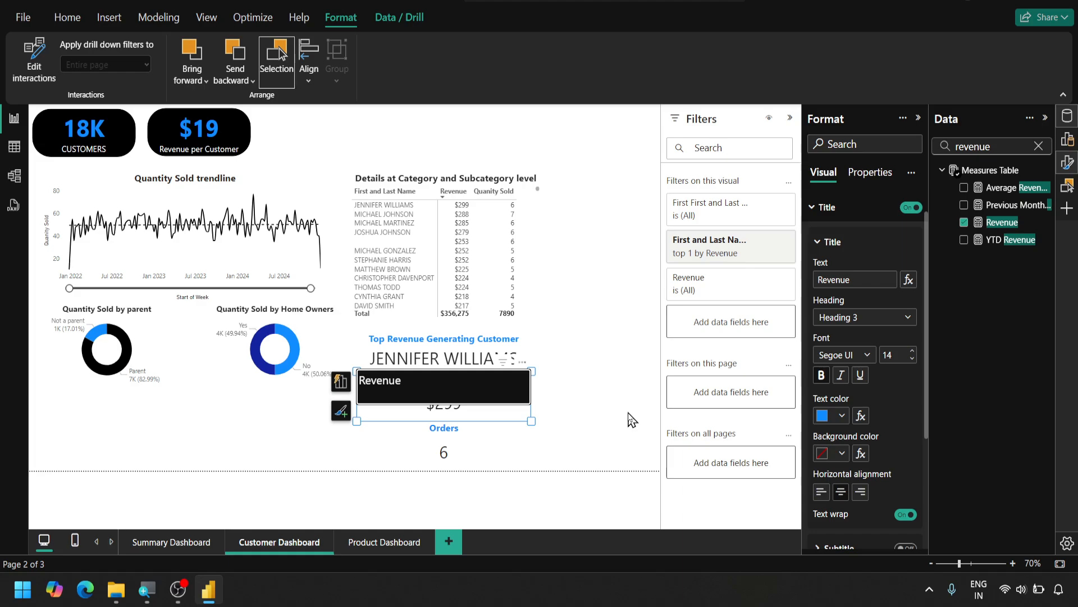
left_click(531, 443)
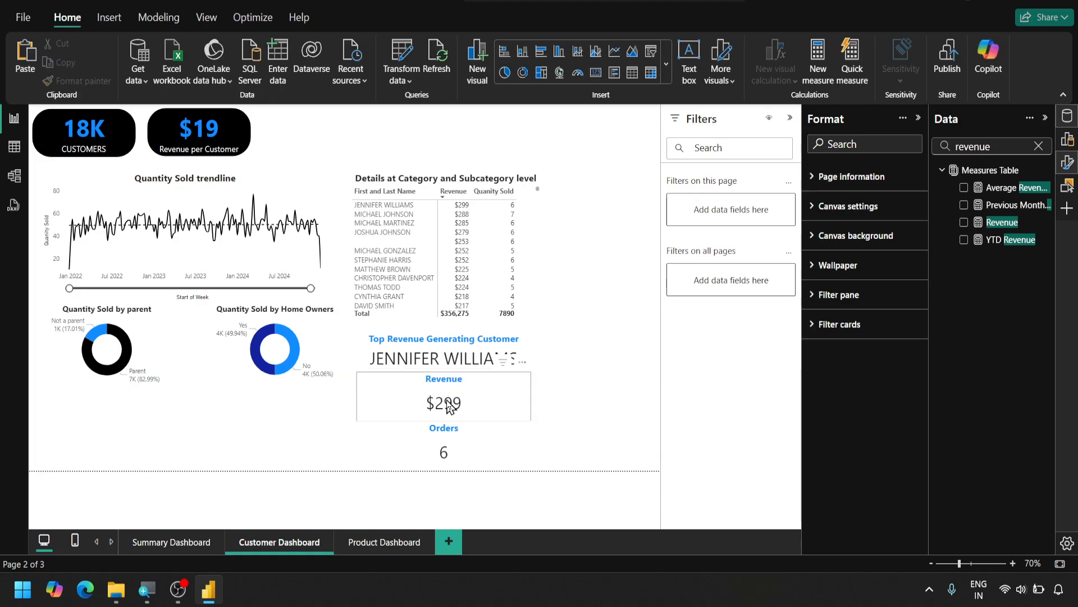
- Reduce the heights of the Revenue card and the Orders card so each fits closely around its title and value
left_click(446, 430)
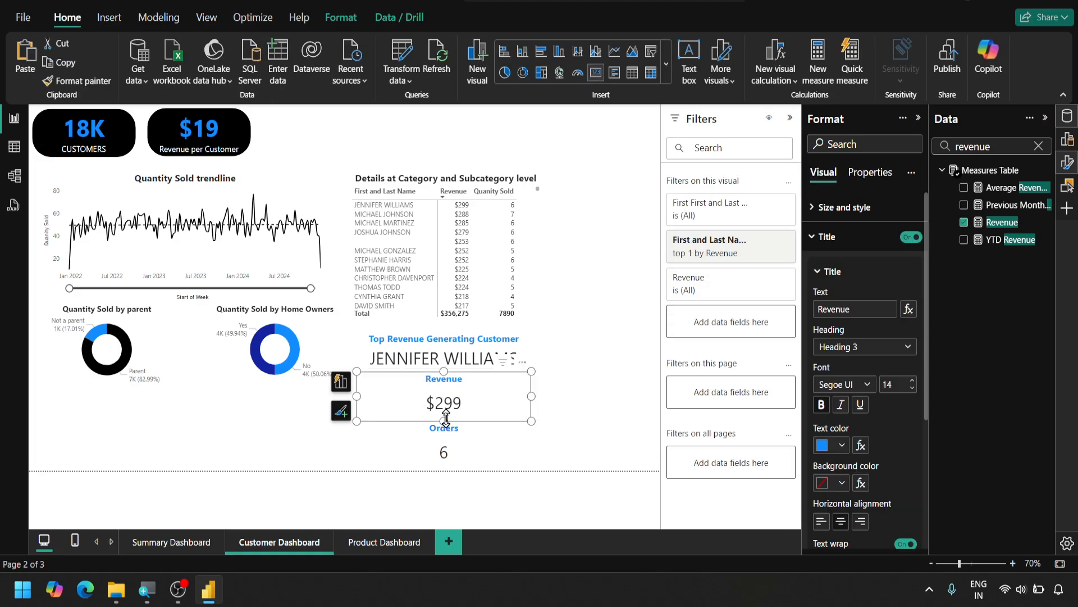
left_click_drag(447, 429, 448, 410)
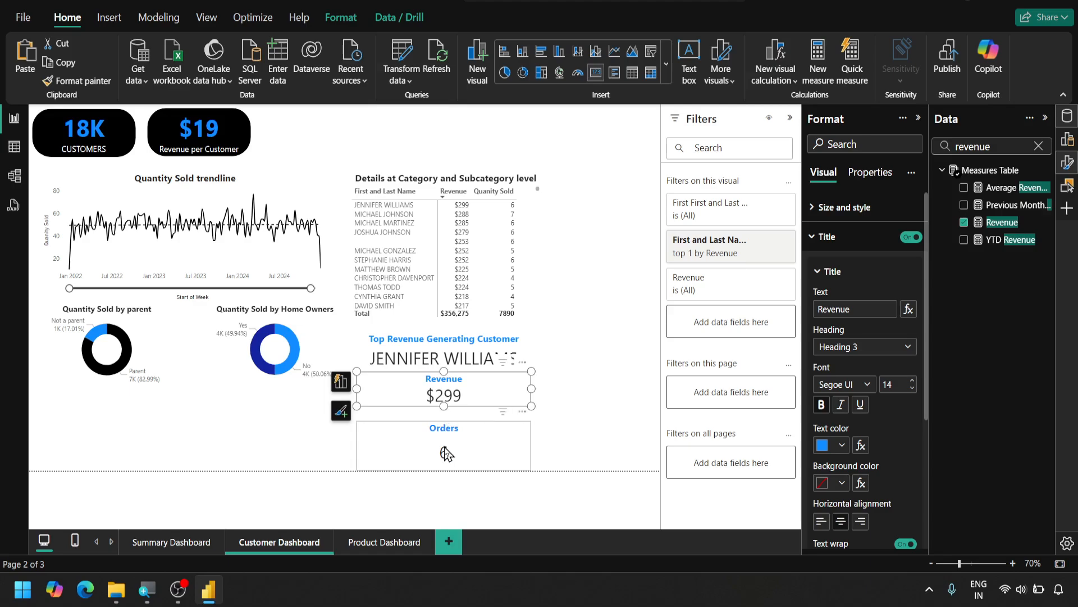
left_click(448, 474)
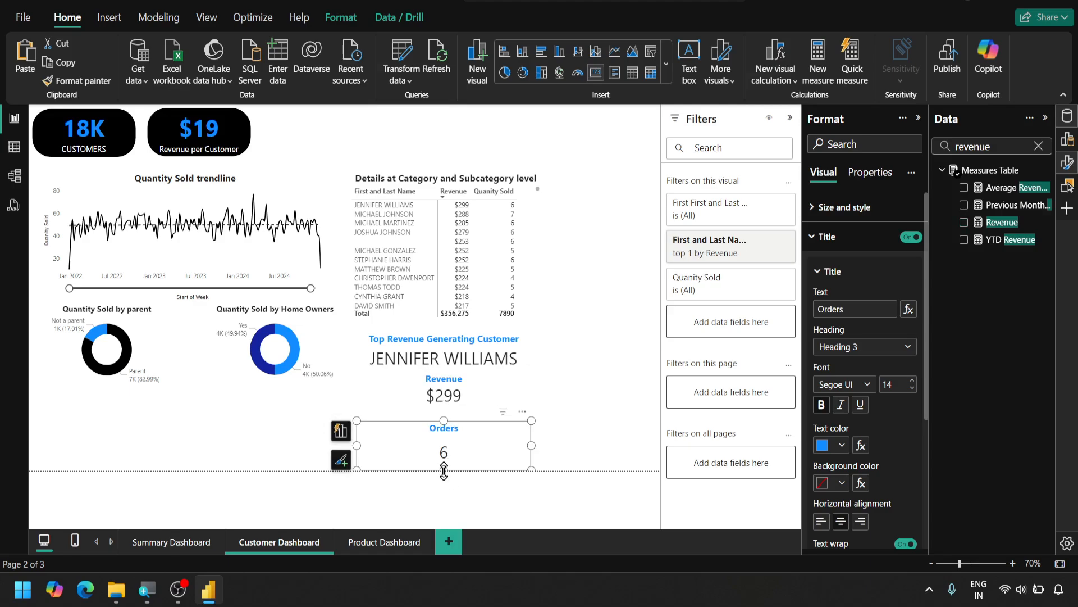
left_click_drag(443, 469, 445, 454)
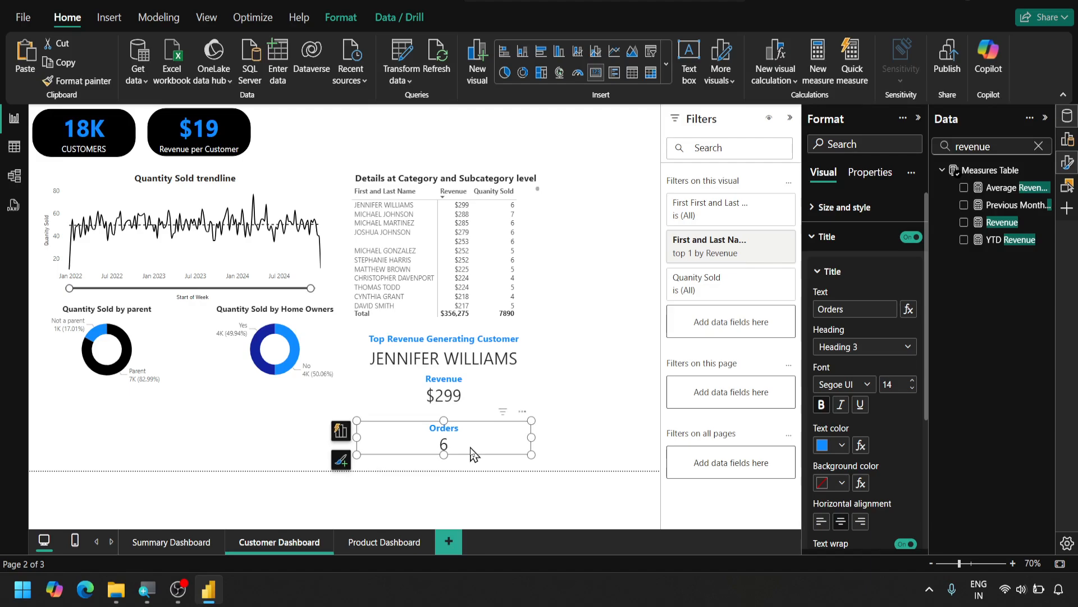
left_click(541, 412)
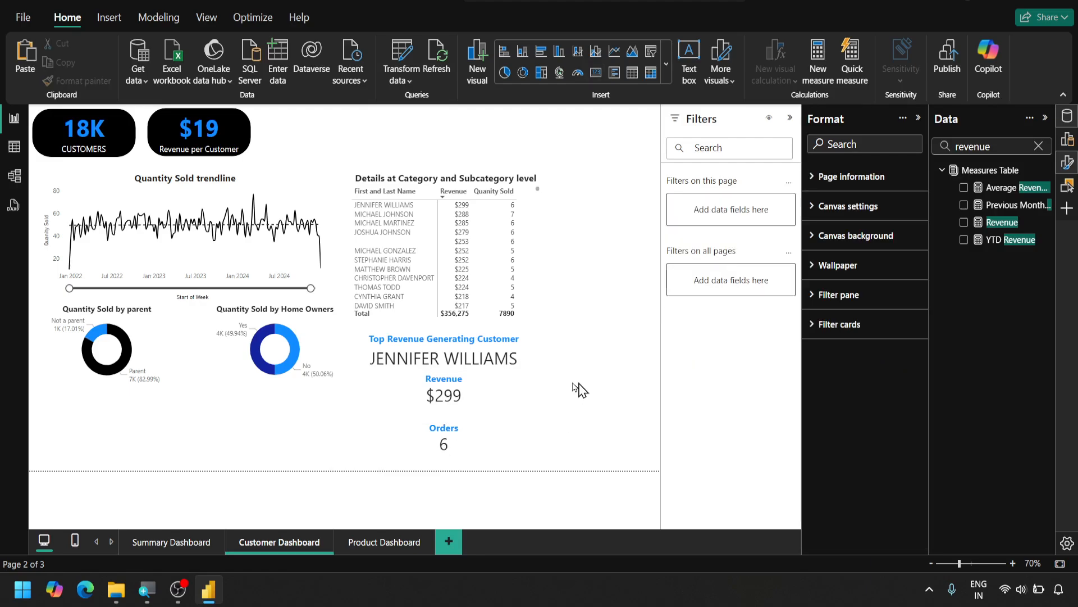
- Cross-filter the page by the No segment of Quantity Sold by Home Owners and inspect the Top N filters of the top customer and Revenue cards
left_click(293, 358)
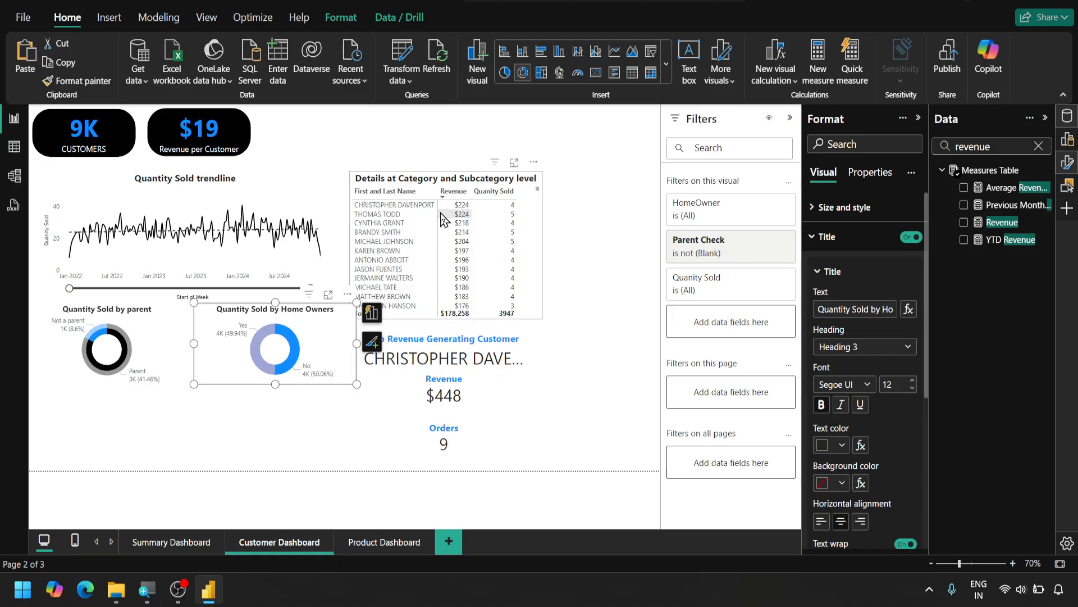
left_click(520, 352)
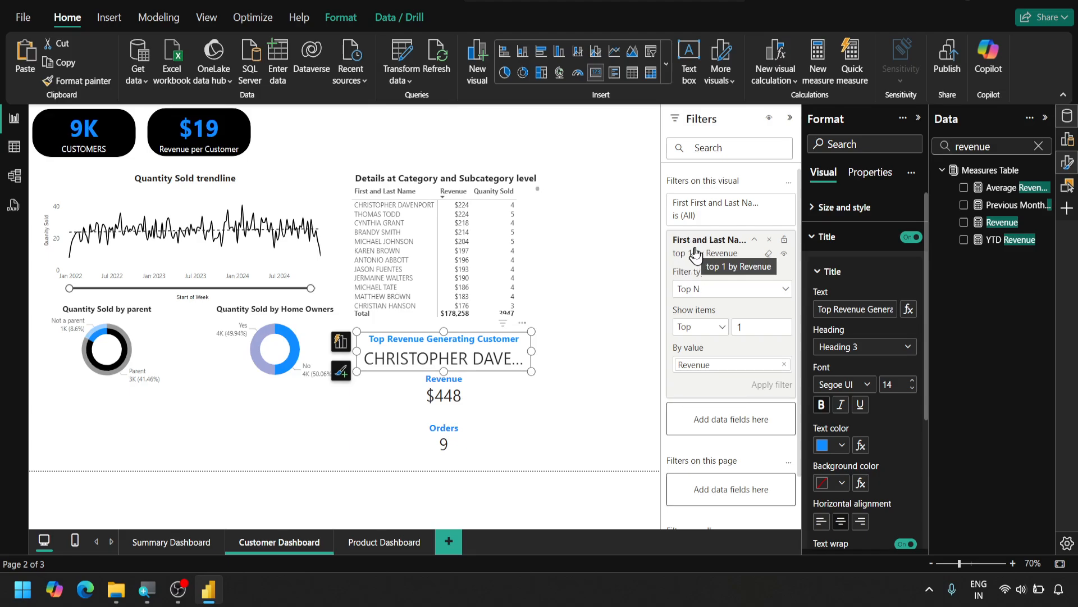
left_click(481, 400)
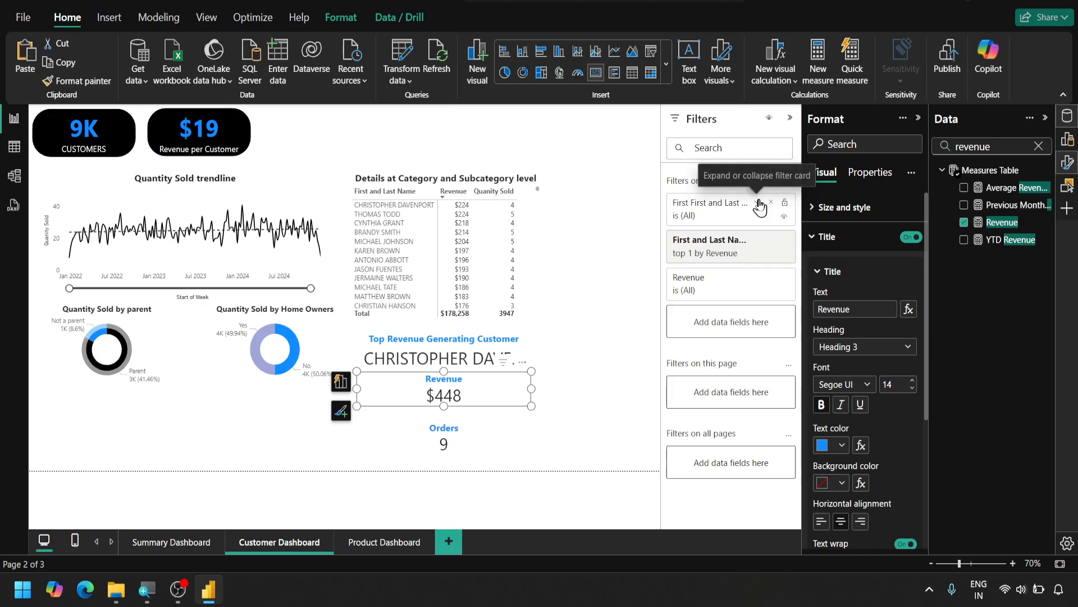
left_click(760, 203)
left_click(759, 203)
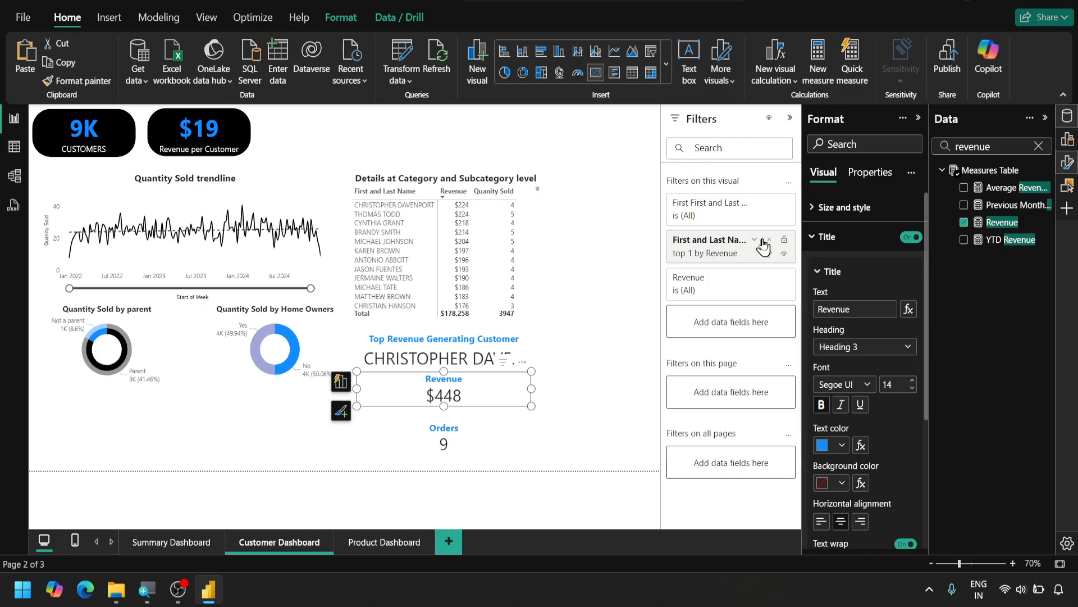
left_click(755, 242)
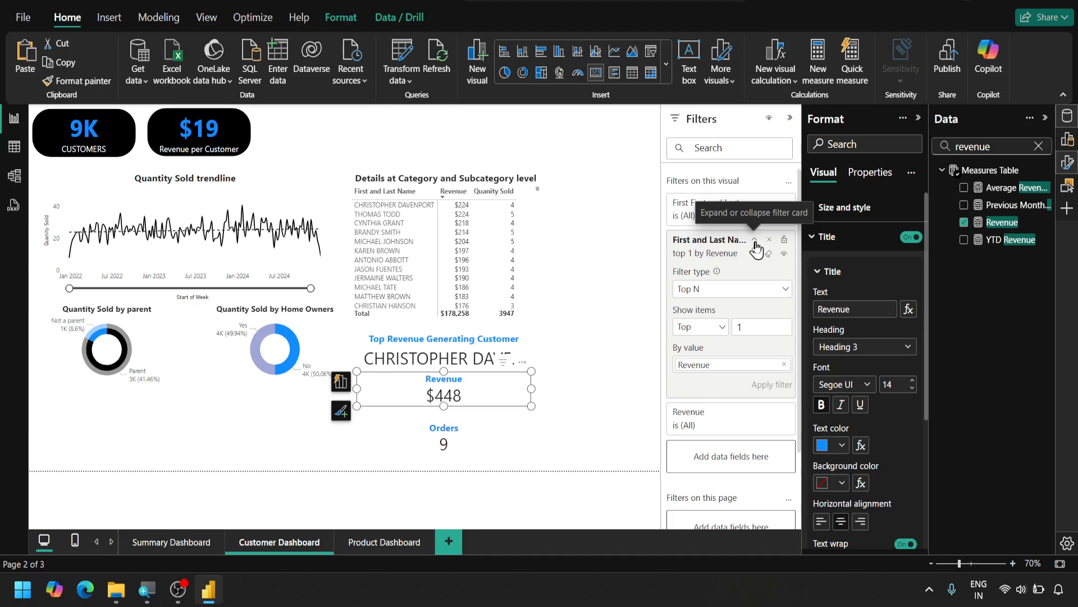
left_click(756, 243)
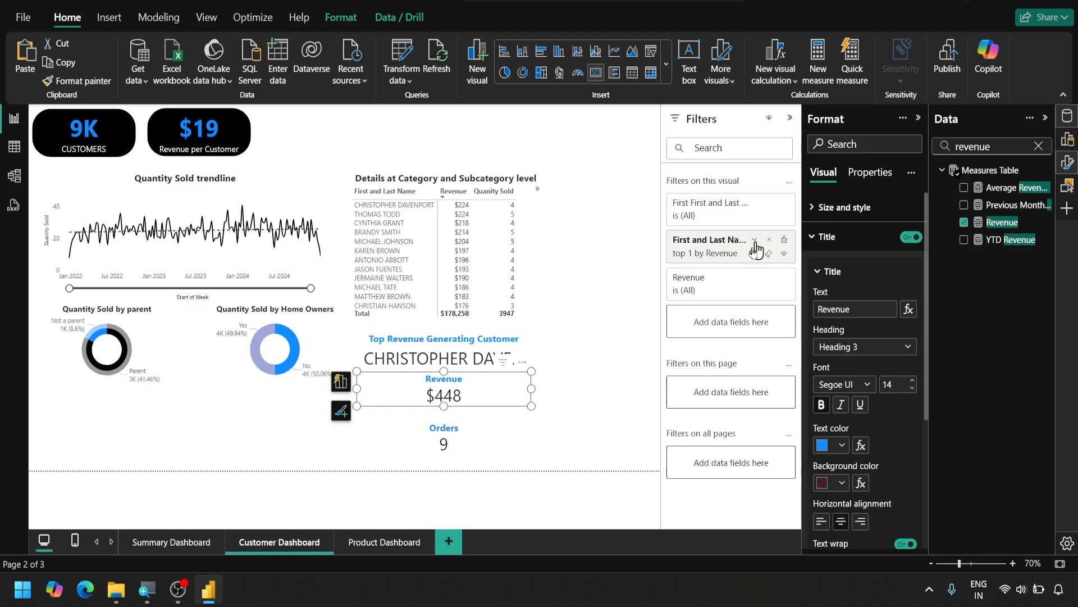
left_click(569, 381)
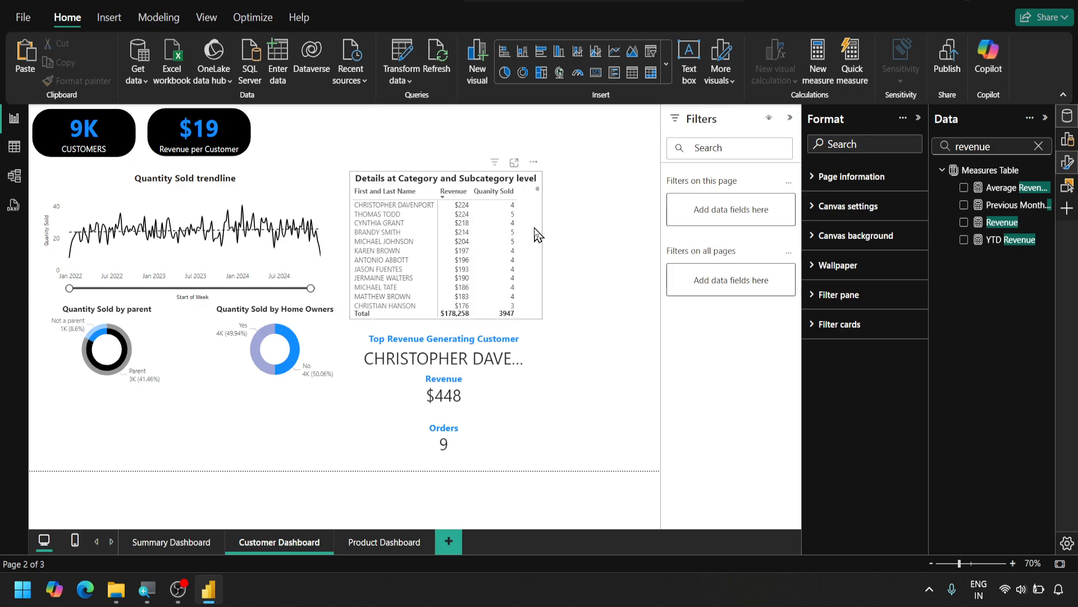
mouse_move(292, 350)
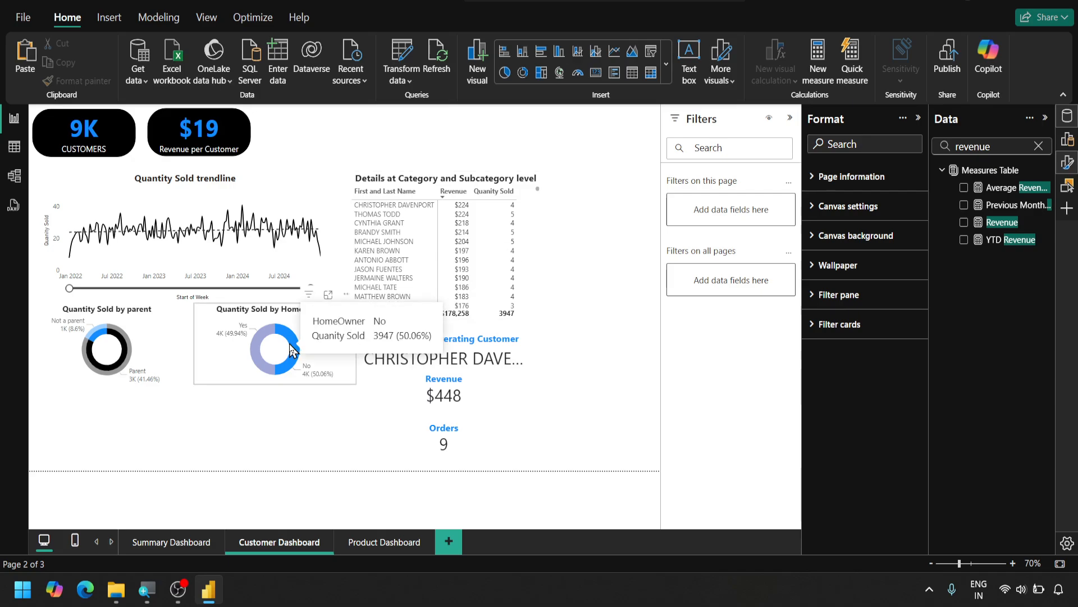